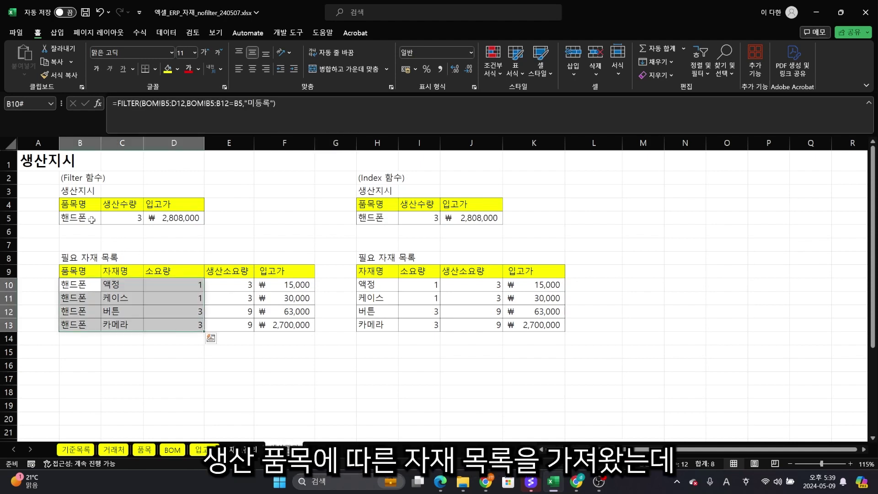
- Compare the Filter and Index versions of the required materials list, including the 품목명 and 자재명 columns
click(92, 217)
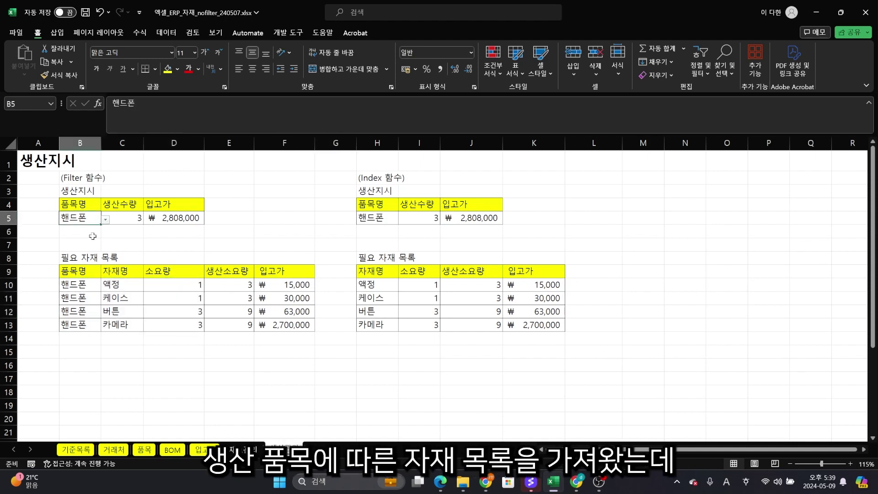
click(92, 291)
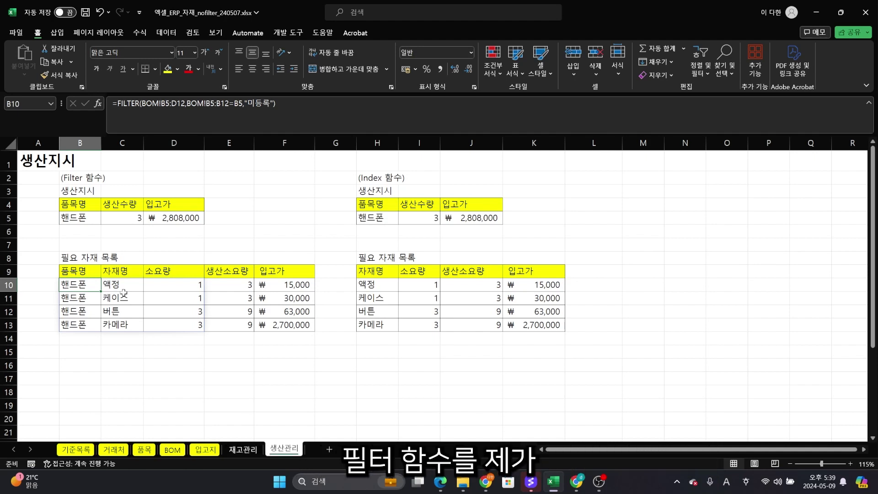
click(388, 181)
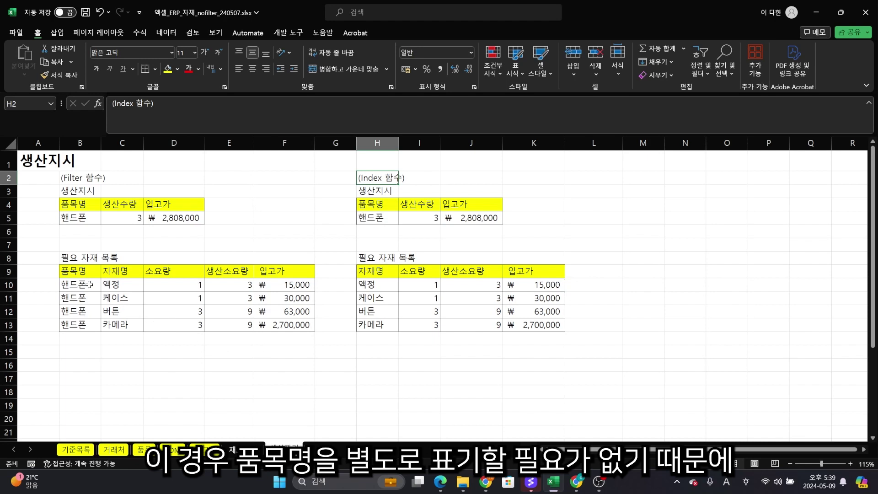
drag(87, 273, 93, 307)
click(378, 272)
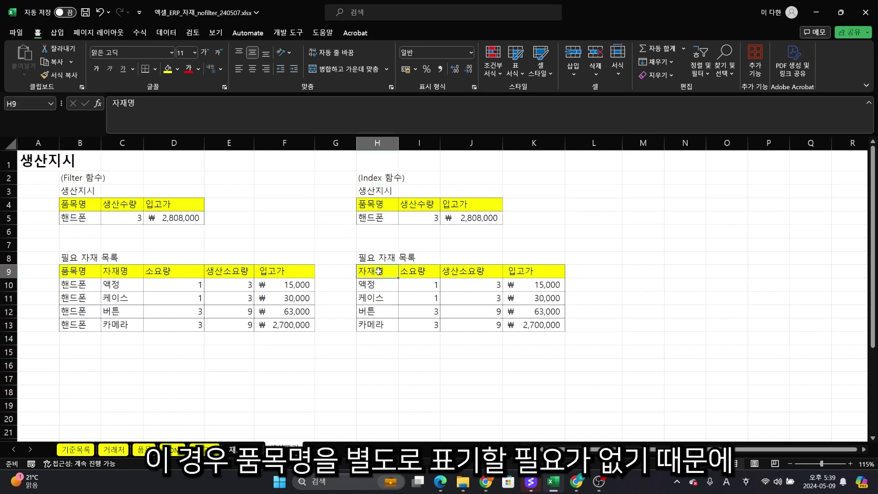
click(390, 376)
drag(381, 272, 426, 330)
click(378, 379)
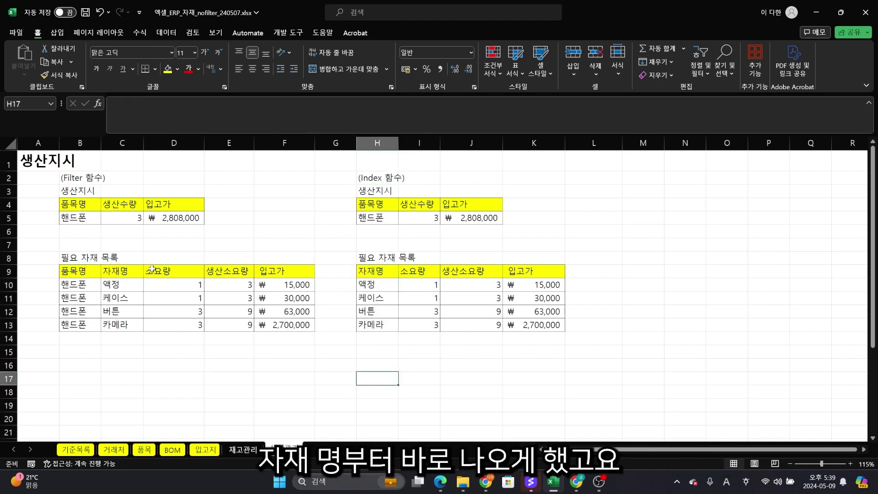
- Set the production order item name to 액정 in both the Filter table (B5) and the Index table (H5)
click(80, 217)
click(105, 219)
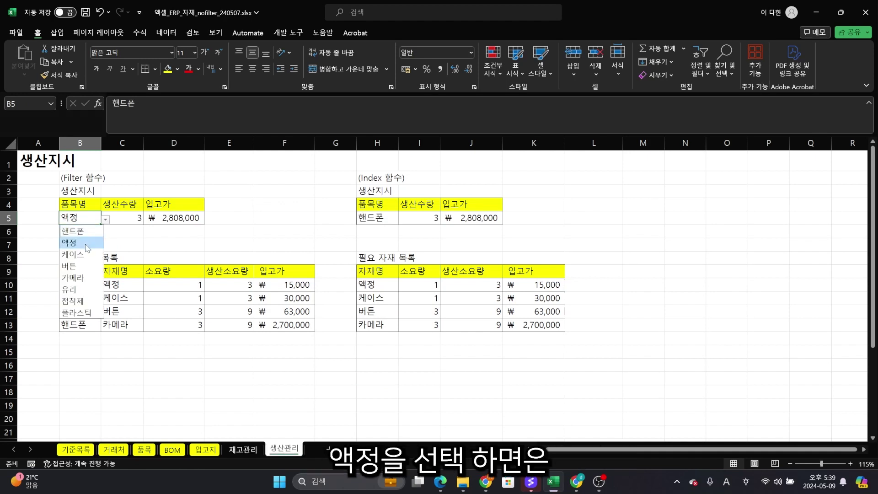
click(69, 242)
click(378, 217)
click(402, 220)
click(386, 241)
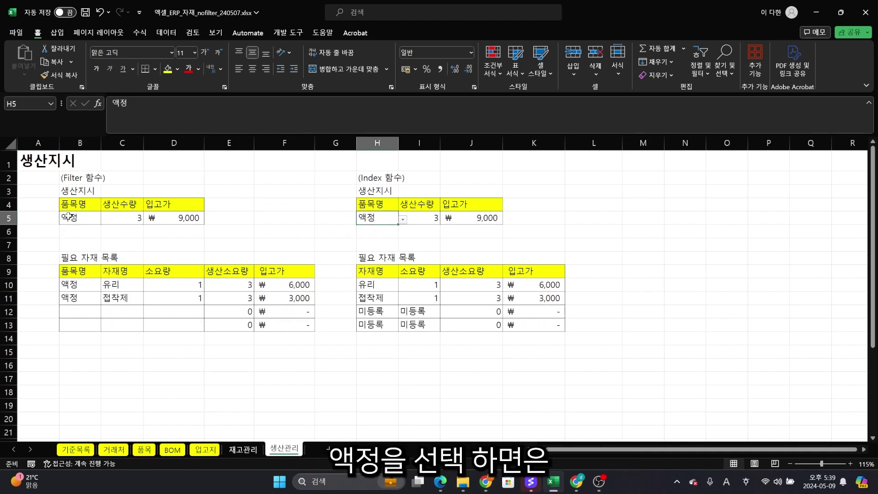
- Change the production order item name to 케이스 in both B5 and H5
click(80, 217)
click(105, 220)
click(69, 255)
click(373, 220)
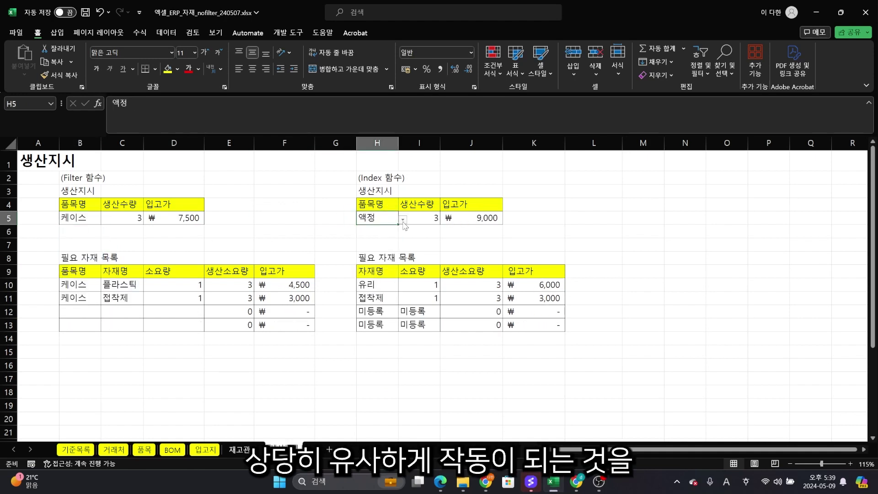
click(403, 220)
click(385, 256)
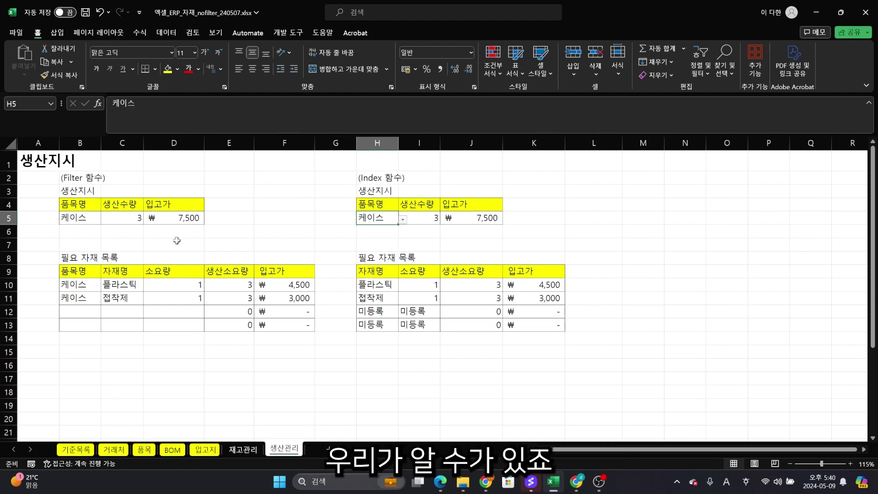
- Set the production order item name in B5 to 핸드폰
click(80, 218)
click(105, 219)
click(69, 241)
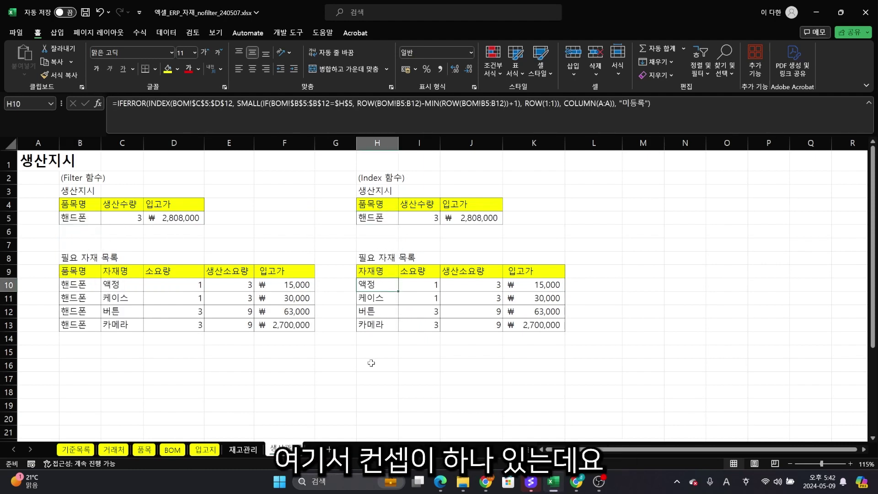
- Examine the FILTER formula in B10 and the range B10:D13 that it fills
click(355, 363)
click(89, 292)
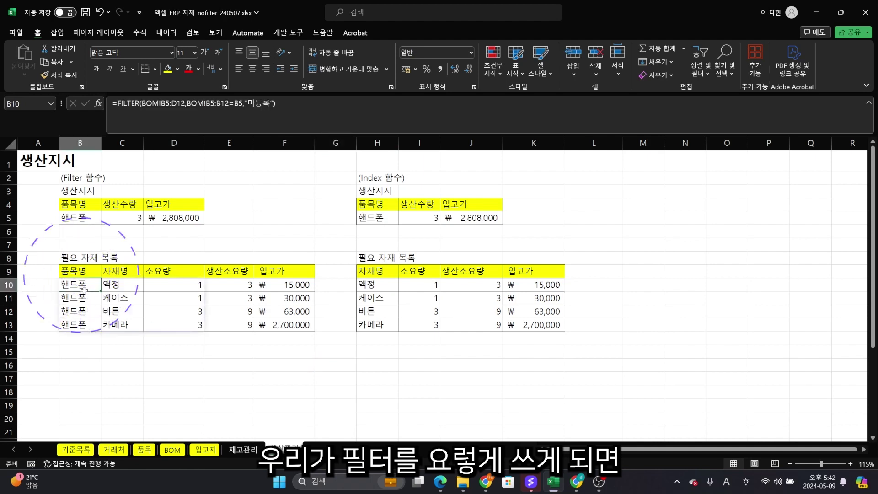
click(96, 350)
double_click(88, 283)
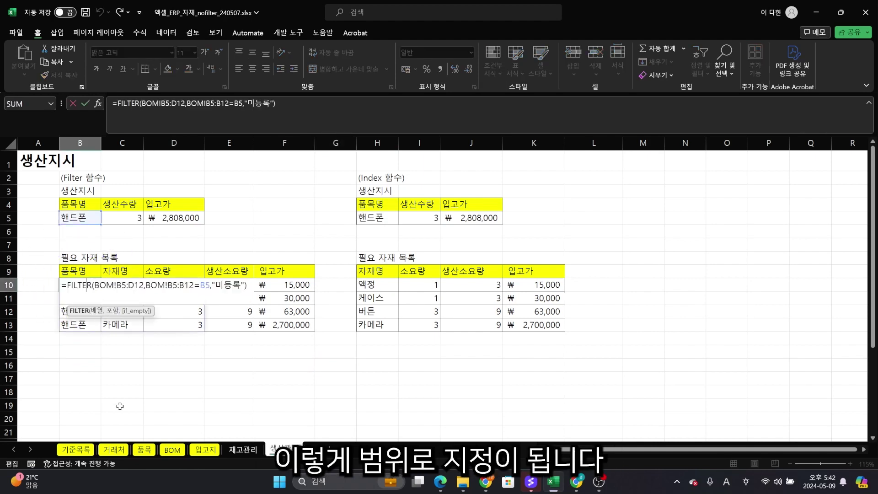
key(Escape)
drag(93, 284, 188, 323)
- Examine the INDEX formulas in the 자재명 and 소요량 columns of the Index materials list
click(379, 285)
drag(379, 285, 457, 298)
drag(390, 312, 409, 335)
click(396, 361)
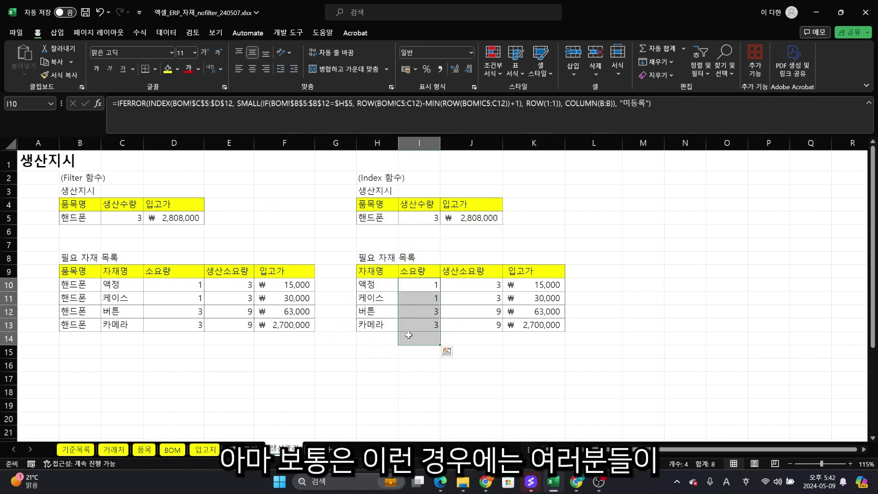
click(393, 341)
click(383, 375)
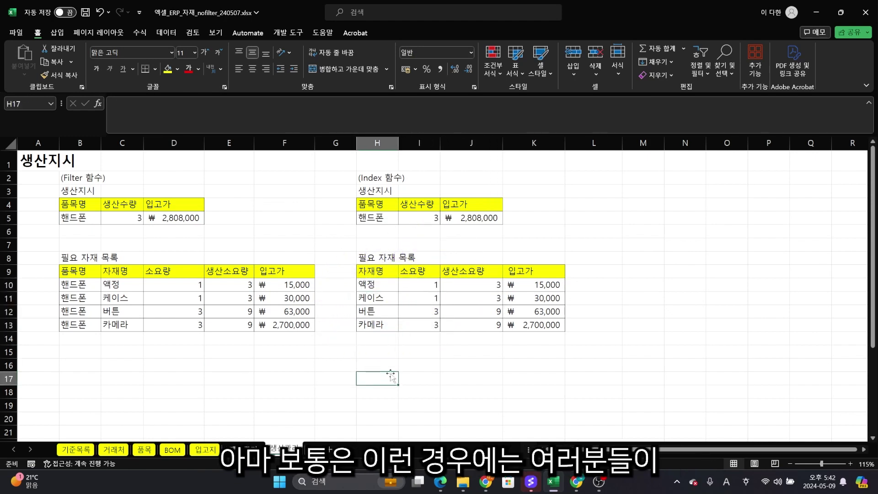
key(Hangul)
double_click(391, 375)
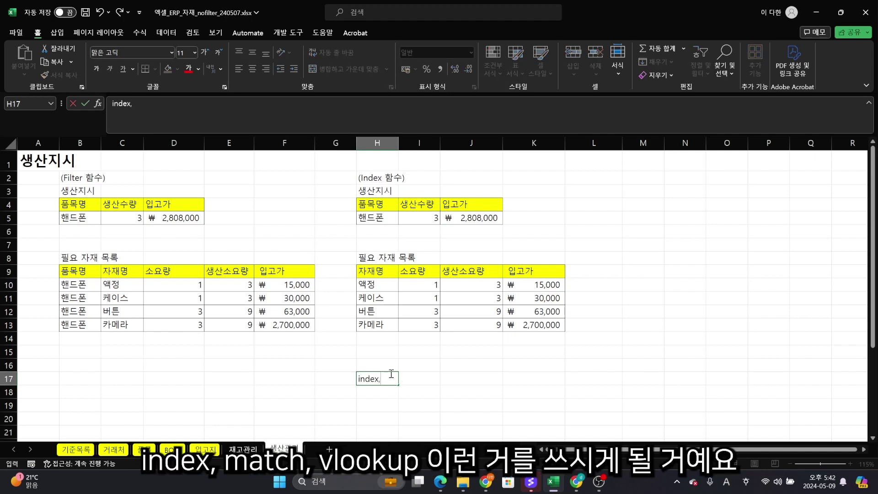
text(index, match, vlooku)
key(Escape)
click(403, 355)
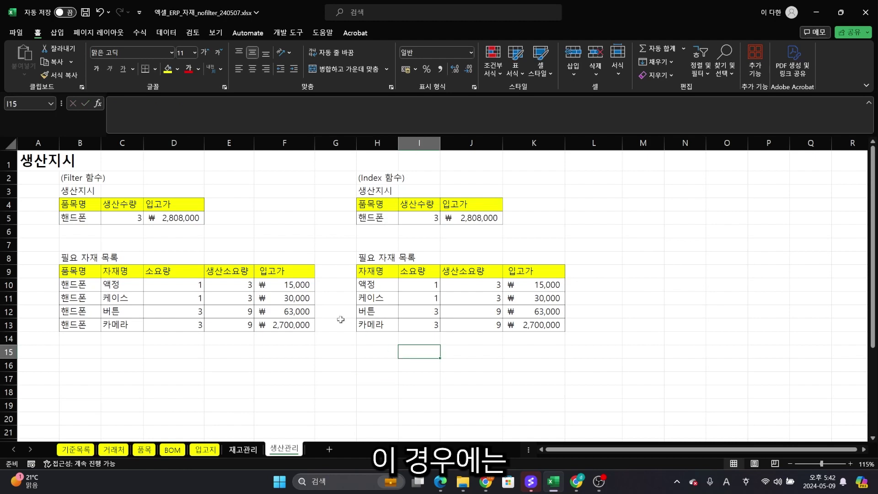
- Compare the formulas in H10:H13 and I10:I13 of the Index materials list
drag(419, 285, 419, 324)
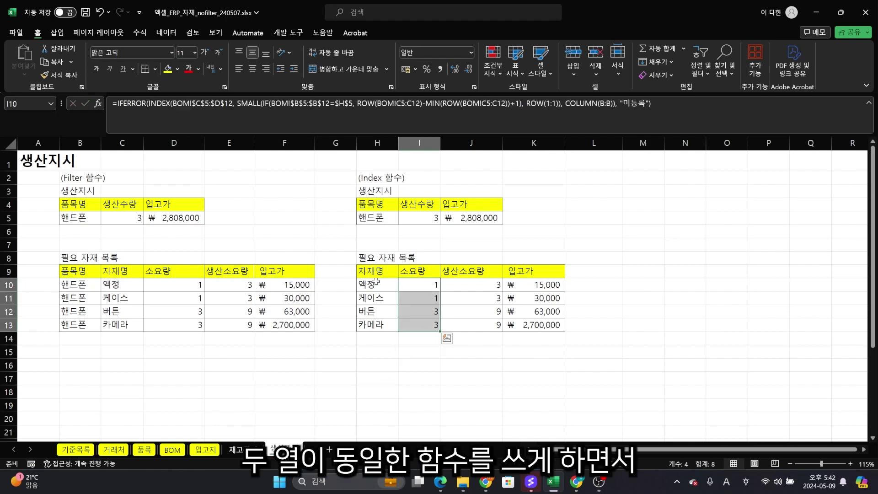
drag(382, 284, 389, 319)
drag(419, 289, 415, 323)
drag(381, 286, 391, 321)
drag(421, 287, 420, 322)
- Fill the formula in H10 across to I10 and down through row 13 of the Index materials list
click(390, 289)
drag(399, 292, 436, 293)
drag(440, 291, 438, 324)
click(418, 352)
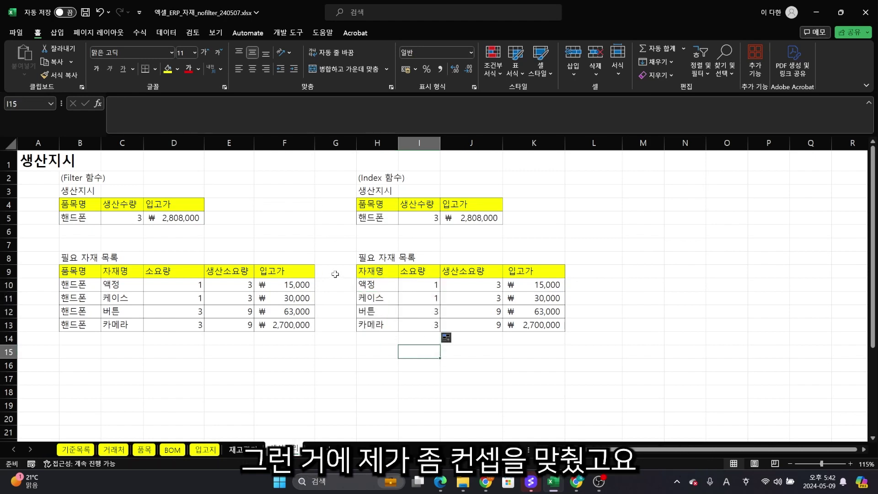
- Copy the IF expression out of H10's formula and enter it in H16 as =IF(BOM!$B$5:$B$12=$H$5,ROW(BOM!B5:B12)-MIN(ROW(BOM!B5:B12))+1)
click(377, 284)
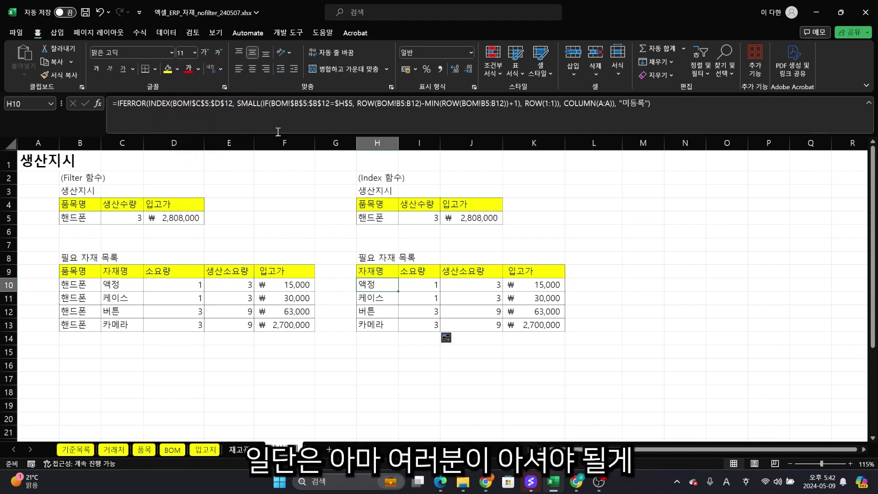
drag(264, 105, 519, 111)
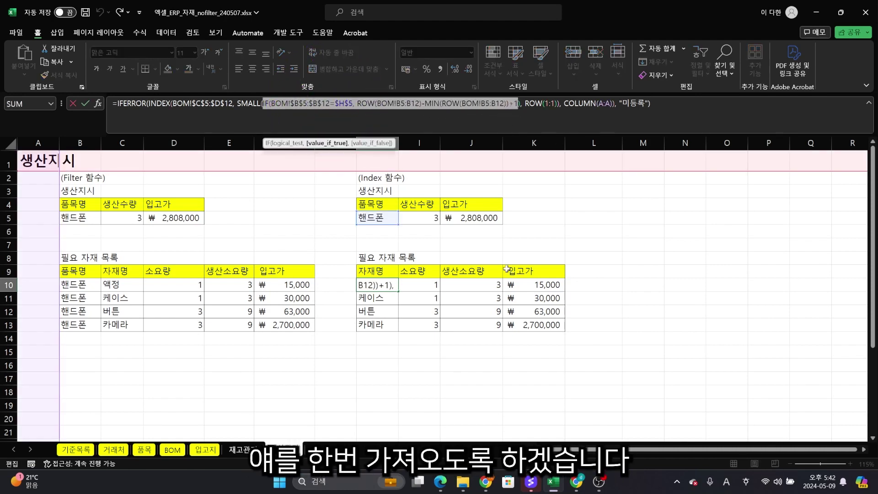
key(Escape)
click(385, 369)
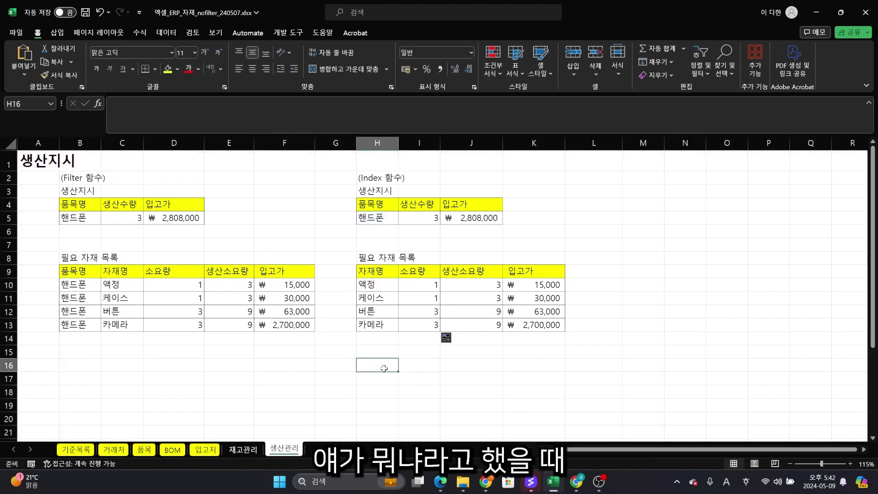
text(=)
text(IF(BOM!$B$5:$B$12=$H$5,ROW(BOM!B5:B12)-MIN(ROW(BOM!B5:B12))+1))
key(Return)
key(Return)
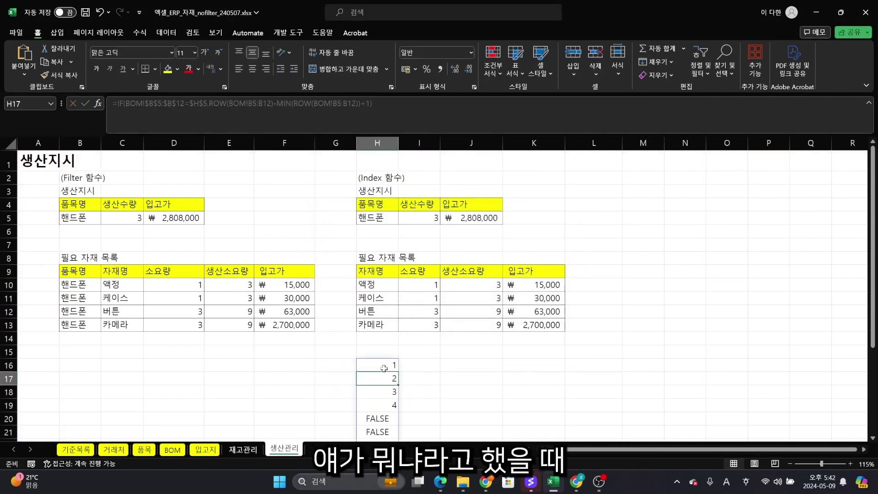
- Examine the condition and the value-if-true part of the IF formula in H16 without changing it
scroll(384, 369, down, 2)
click(118, 108)
drag(125, 107, 372, 104)
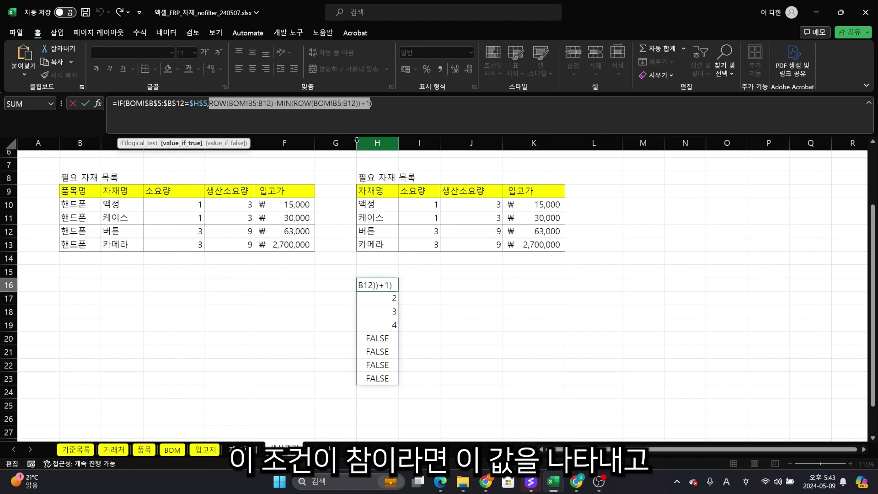
drag(367, 140, 363, 140)
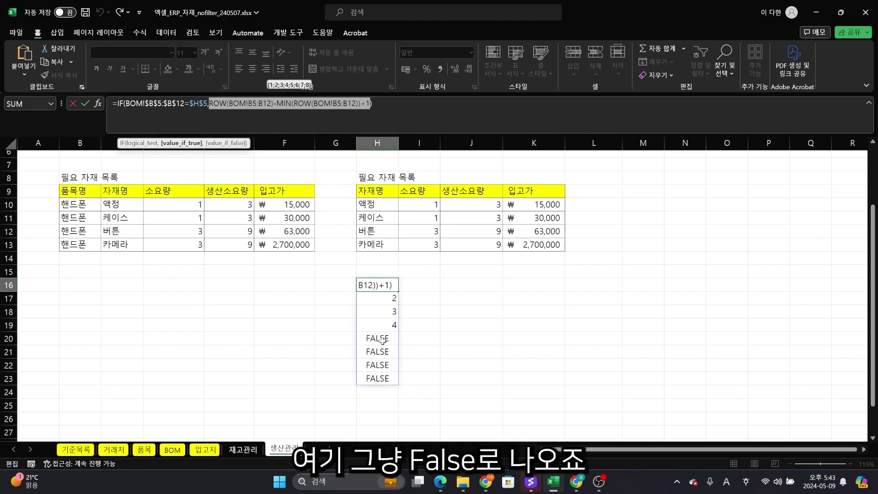
drag(125, 103, 184, 106)
click(184, 105)
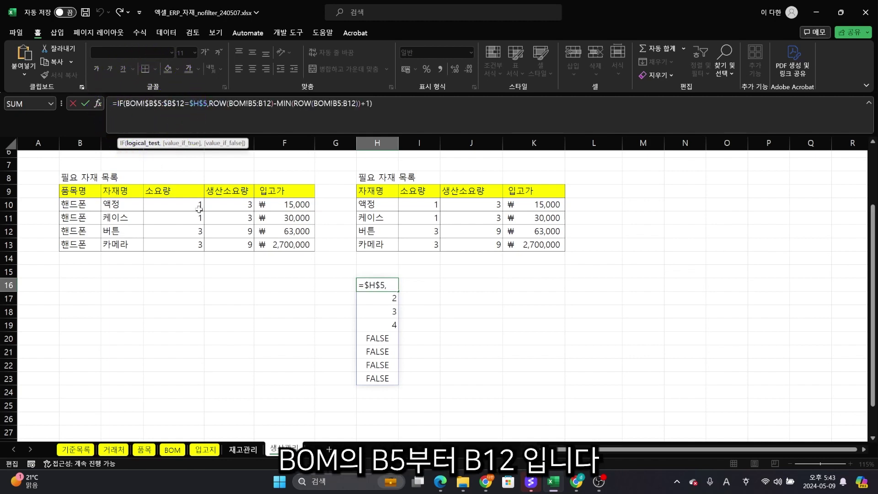
key(Escape)
- Check the two sides of the H16 condition: item names B5:B12 on the BOM sheet and H5 on the 생산관리 sheet
click(172, 450)
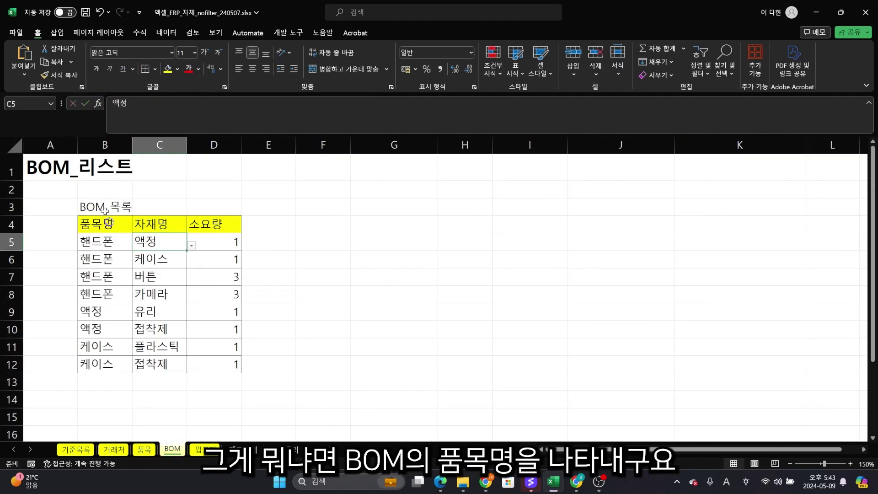
drag(98, 242, 106, 365)
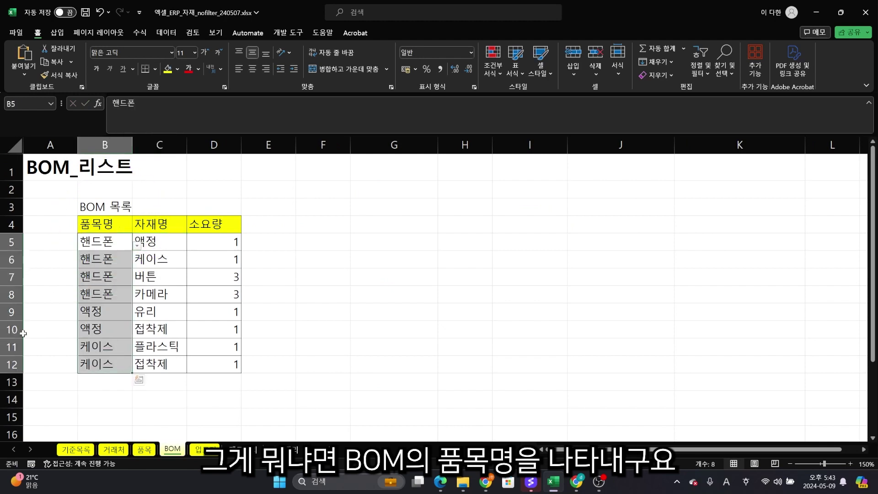
click(284, 449)
click(201, 113)
key(Escape)
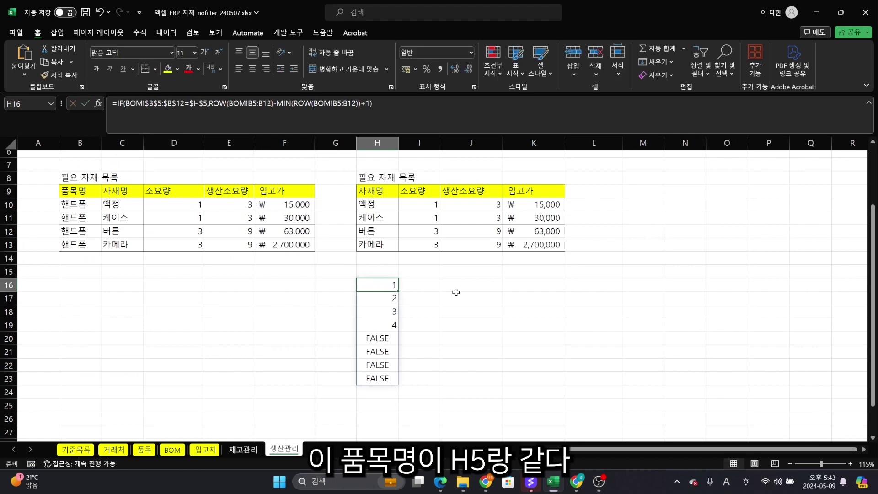
scroll(456, 291, up, 2)
click(384, 217)
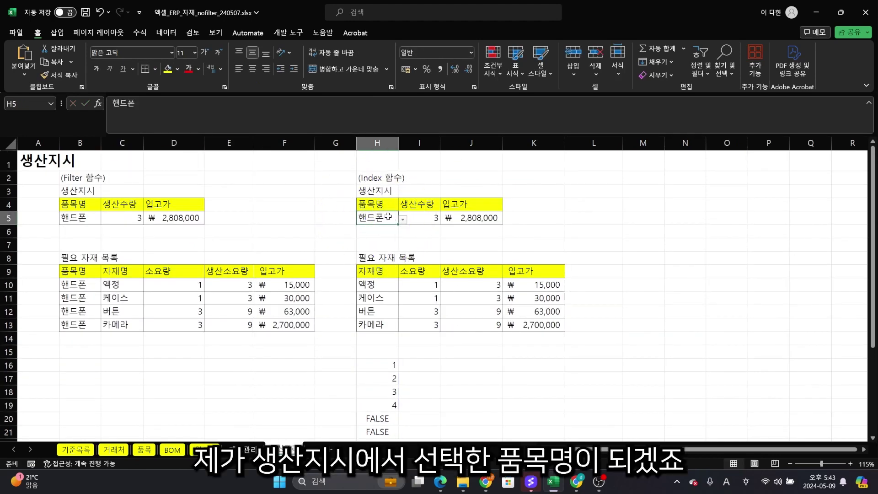
- Inspect the ROW(BOM!B5:B12)-MIN(ROW(BOM!B5:B12))+1 part of H16's formula, then discard any edit
scroll(390, 265, down, 2)
click(395, 285)
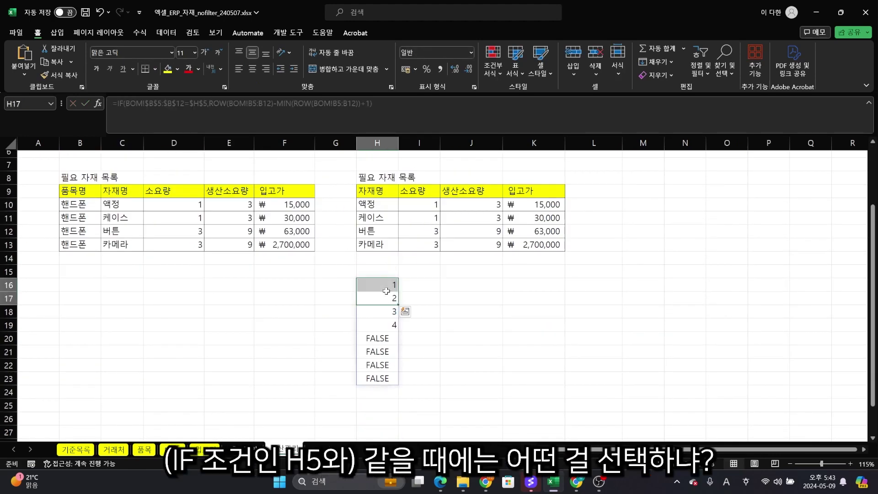
drag(209, 103, 372, 104)
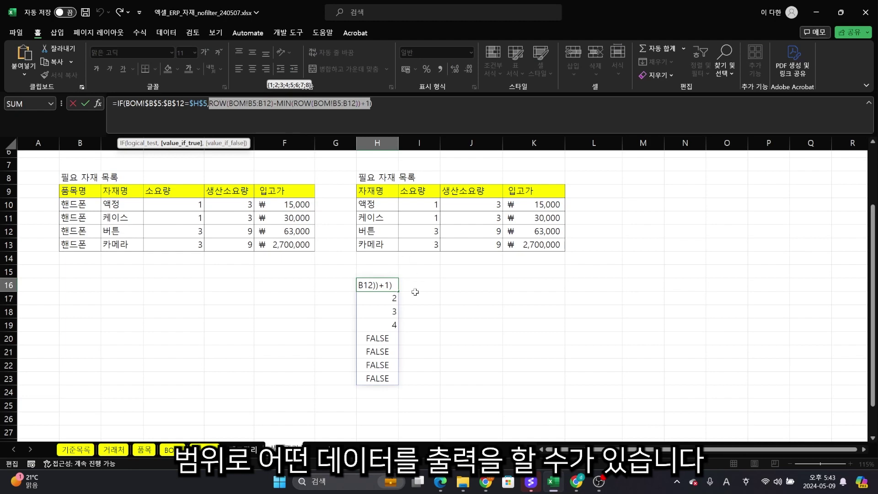
key(F9)
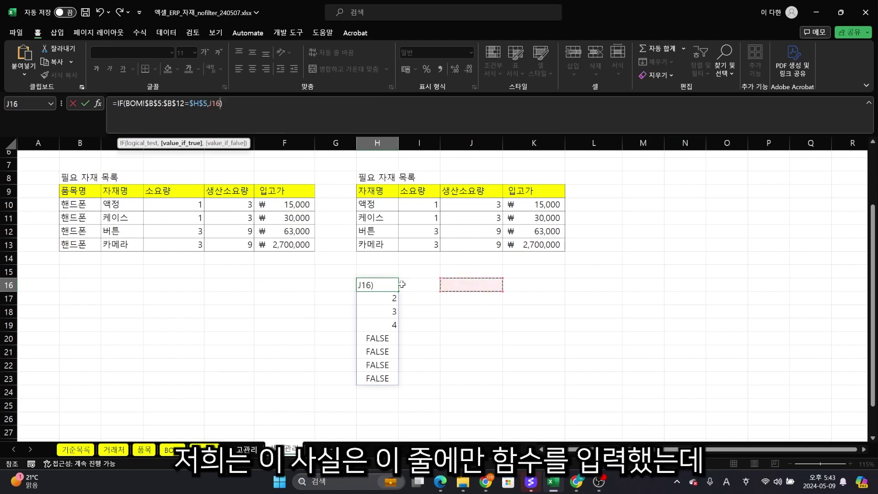
key(Escape)
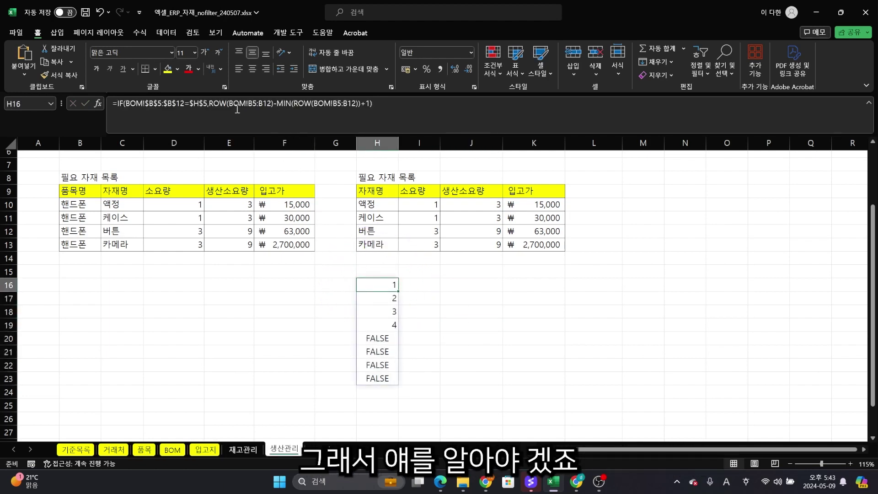
- Copy ROW(BOM!B5:B12) out of H16's formula and enter =ROW(BOM!B5:B12) in I16
drag(209, 104, 273, 104)
key(ctrl+c)
key(Escape)
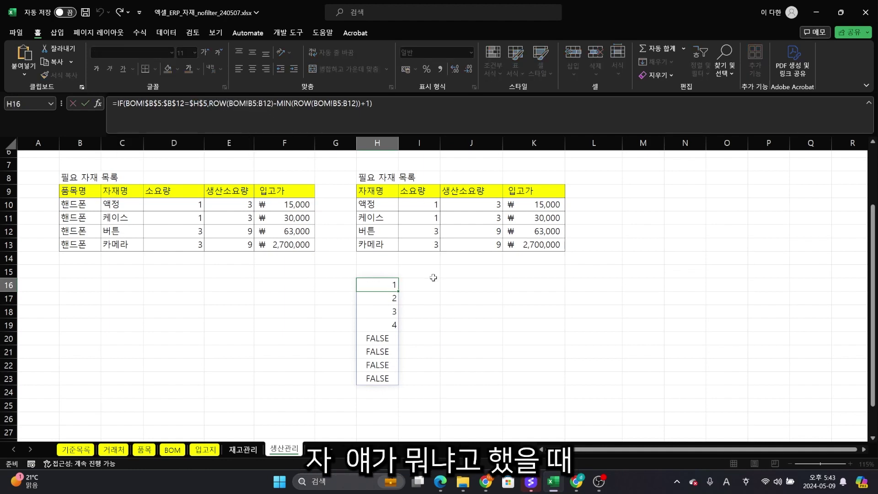
click(430, 282)
text(=)
key(ctrl+v)
key(Return)
click(430, 283)
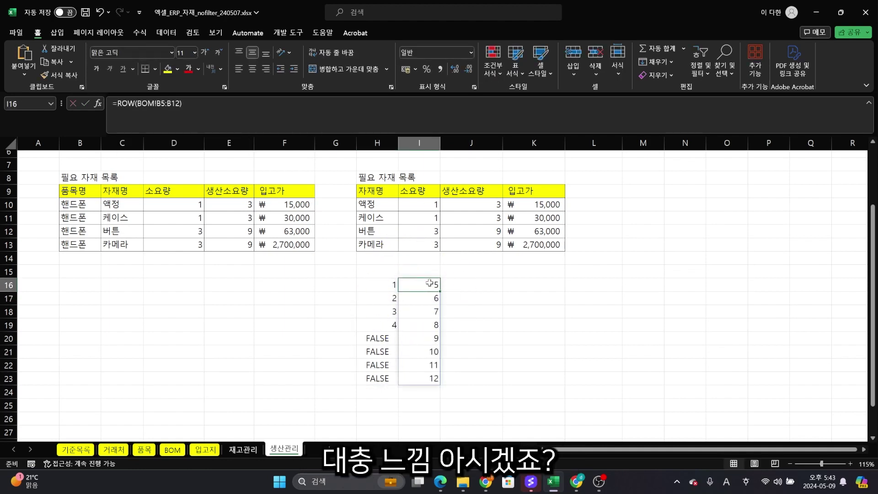
- Review the BOM!B5:B12 reference in I16's ROW formula against the row numbers listed in I16:I23
click(137, 103)
click(176, 104)
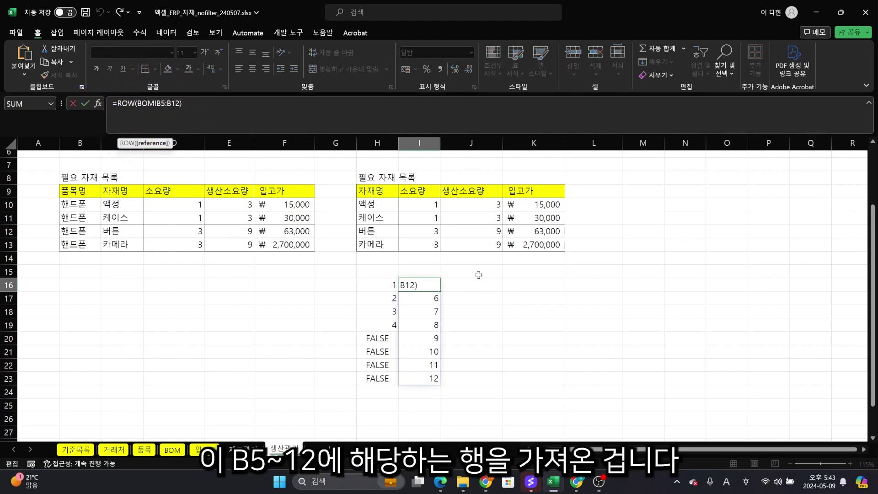
click(530, 284)
drag(438, 284, 430, 378)
- Copy MIN(ROW(BOM!B5:B12)) out of H16's formula and enter =MIN(ROW(BOM!B5:B12)) in J16
click(392, 287)
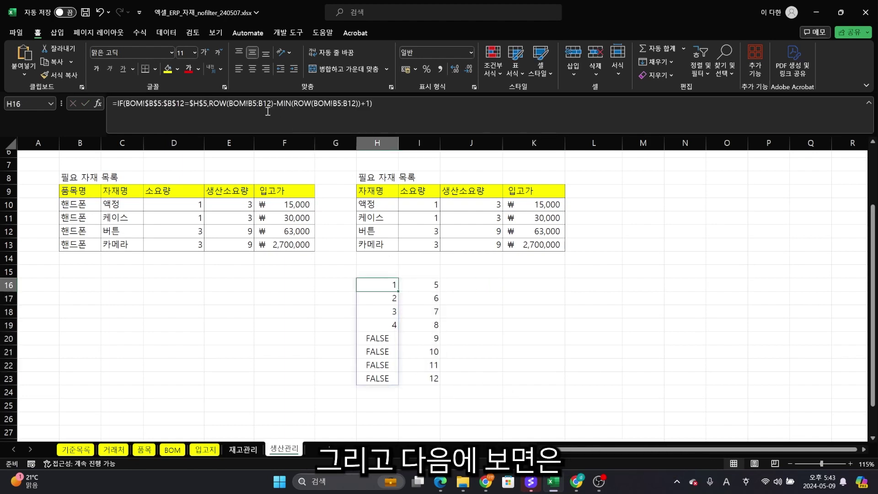
drag(276, 104, 360, 106)
key(Return)
click(459, 286)
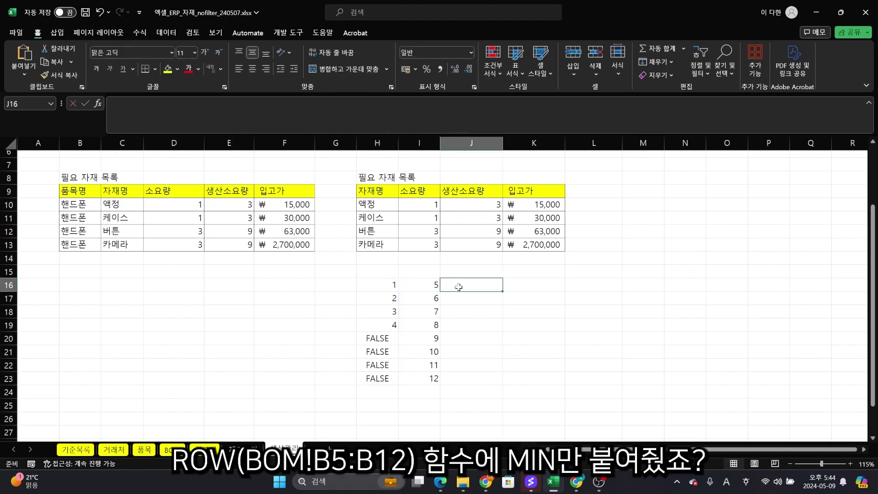
text(=)
key(ctrl+v)
key(Return)
click(426, 290)
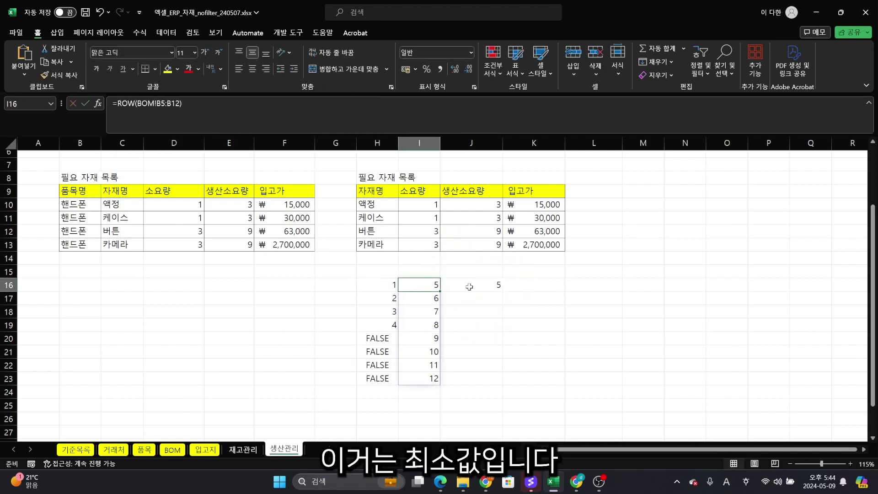
click(483, 288)
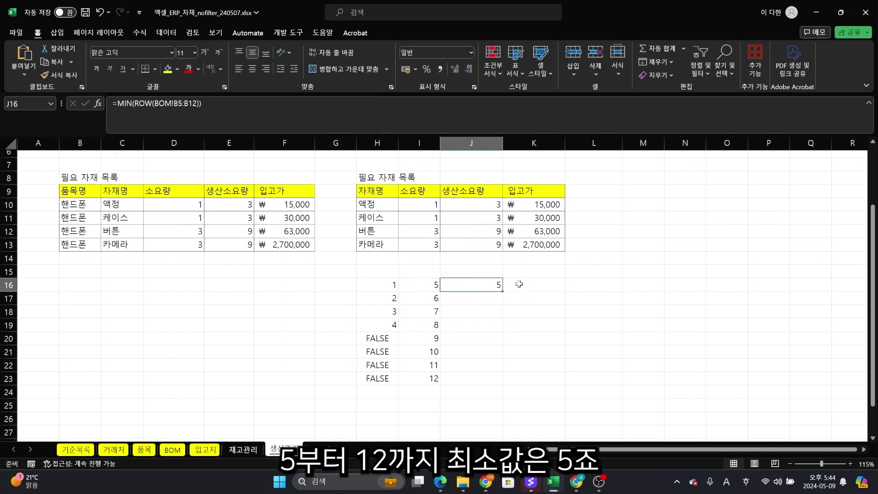
- Rebuild the subtraction part of H16's formula by entering =I16-J16+1 in K16
click(395, 288)
drag(272, 103, 295, 106)
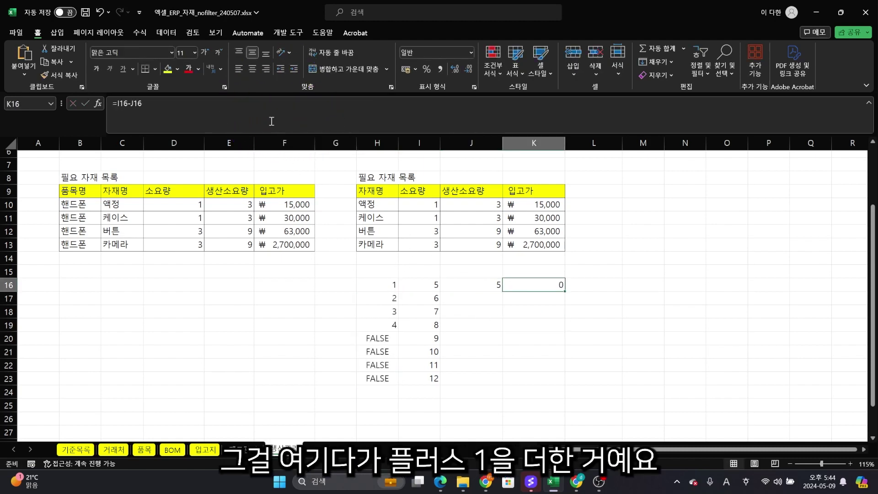
click(266, 106)
text(+1)
key(Return)
key(Up)
- Fill the J16:K16 formulas down to row 19 and check the ranges used in the column J copies
key(ctrl+c)
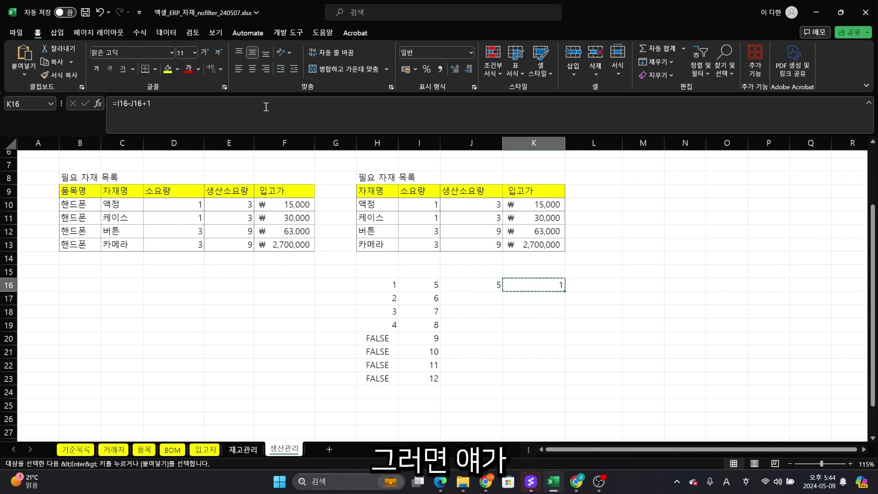
drag(491, 285, 559, 330)
click(531, 377)
click(492, 297)
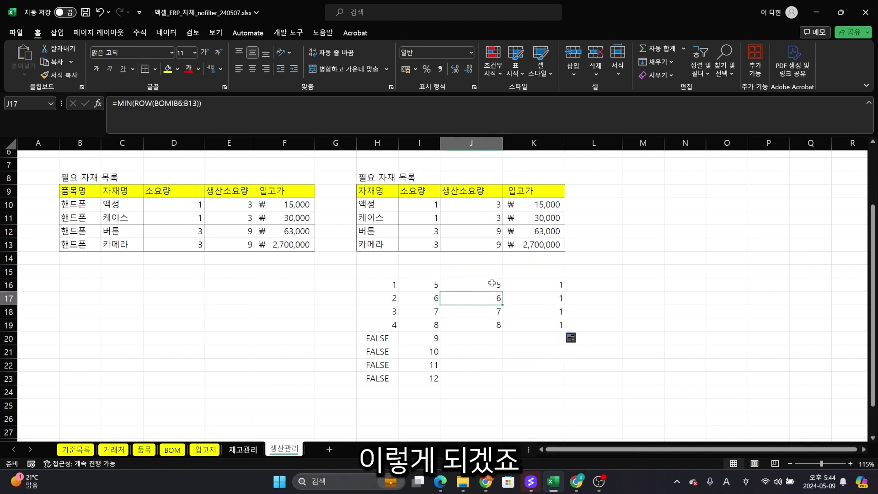
double_click(491, 284)
key(Return)
key(Down)
key(Down)
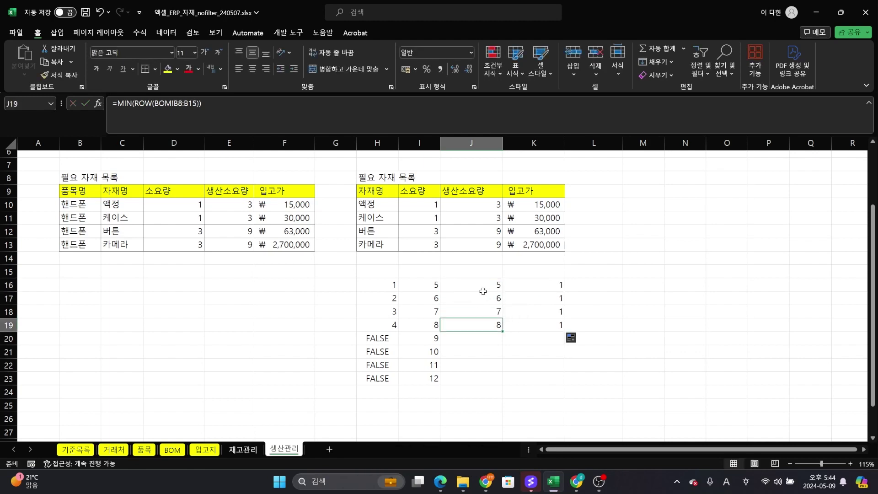
double_click(490, 299)
click(491, 287)
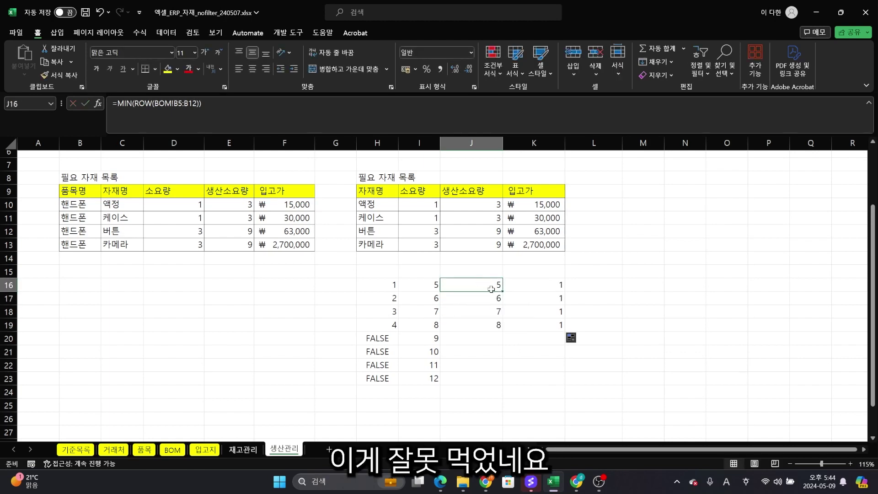
- Make the B5 and B12 references in J16's MIN(ROW(BOM!B5:B12)) formula absolute
click(183, 103)
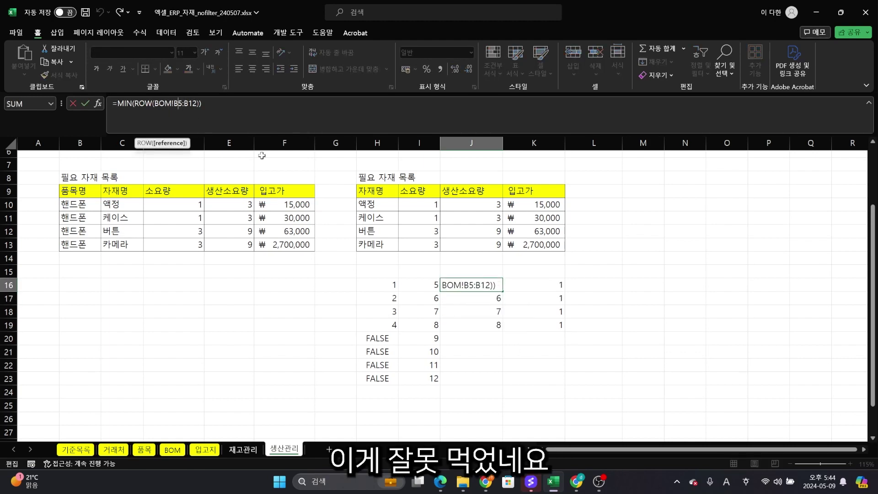
key(F4)
key(Right)
key(Right)
key(Right)
key(Right)
key(F4)
key(Return)
- Copy J16's corrected MIN formula into J17:J19
key(Up)
key(ctrl+c)
key(Down)
key(shift+Down)
key(shift+Down)
key(ctrl+v)
- Compare K16:K19 with the IF results in H16:H23 and clear the helper cells I16:K23
drag(551, 284, 553, 325)
ctrl+drag(393, 285, 388, 378)
click(405, 342)
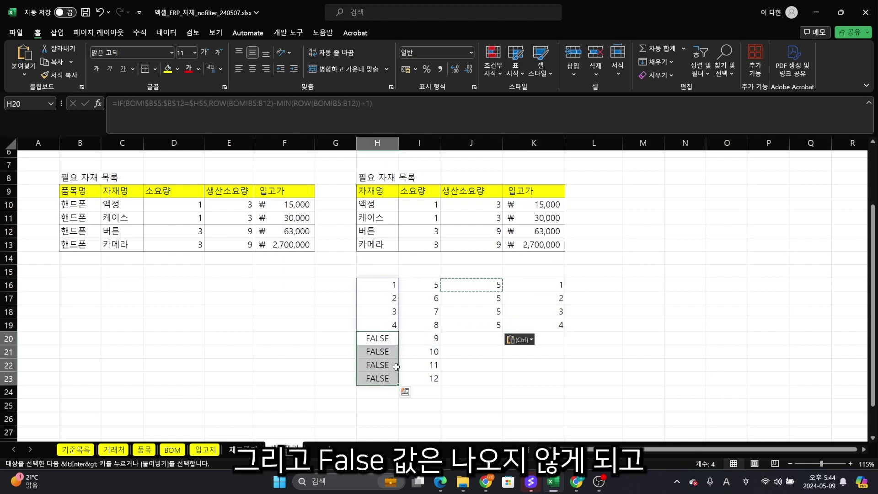
drag(387, 290, 381, 362)
drag(560, 284, 423, 379)
key(Delete)
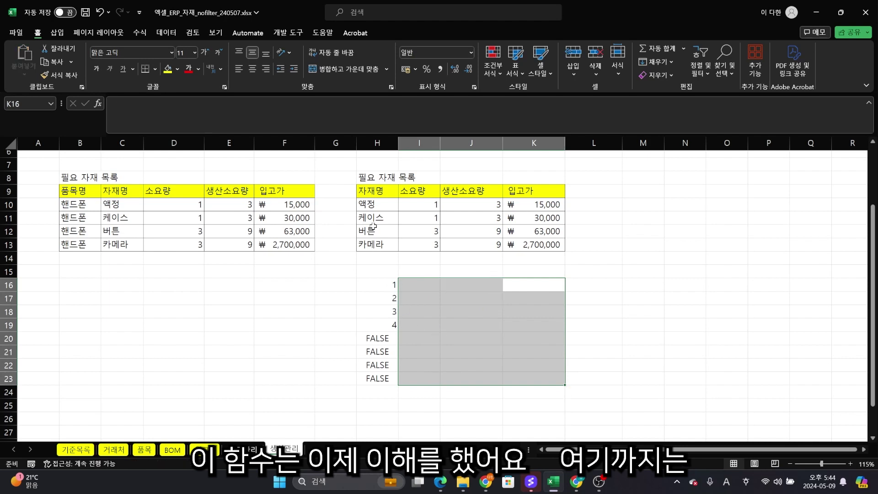
- Copy the SMALL(IF(...), ROW(1:1)) part out of H10's formula and enter it as a formula in I16
click(372, 204)
drag(262, 104, 515, 103)
click(244, 104)
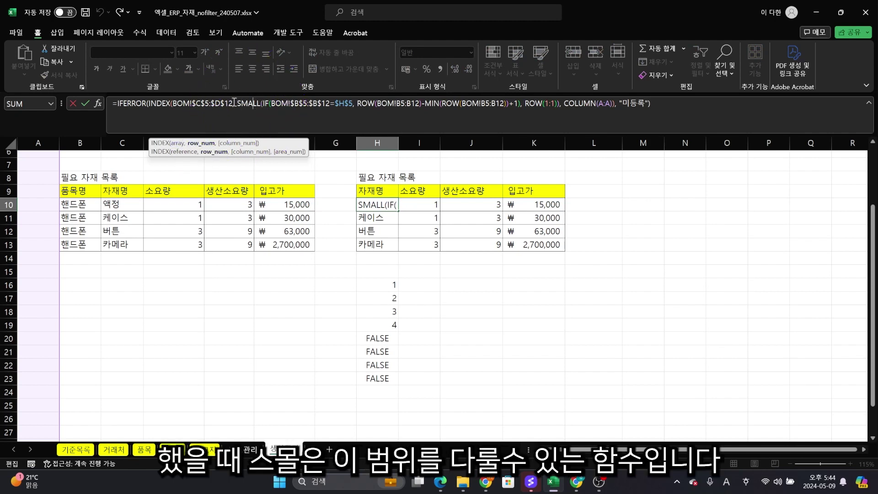
drag(238, 104, 559, 107)
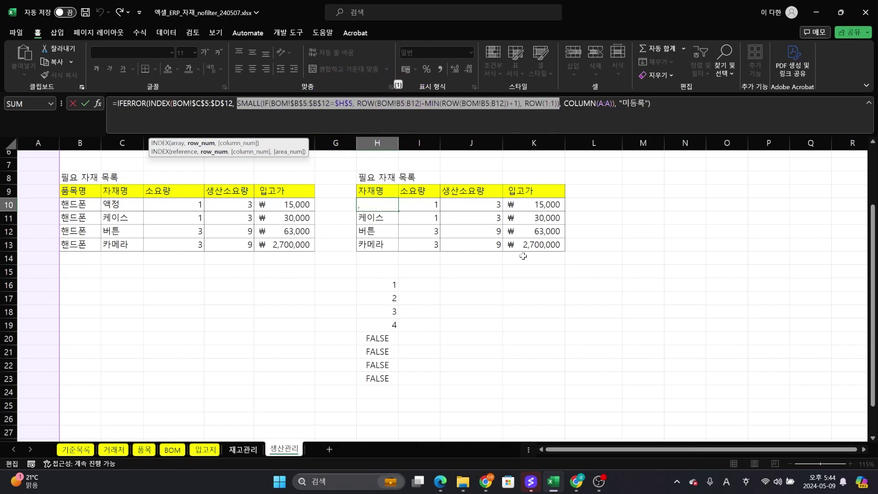
key(Escape)
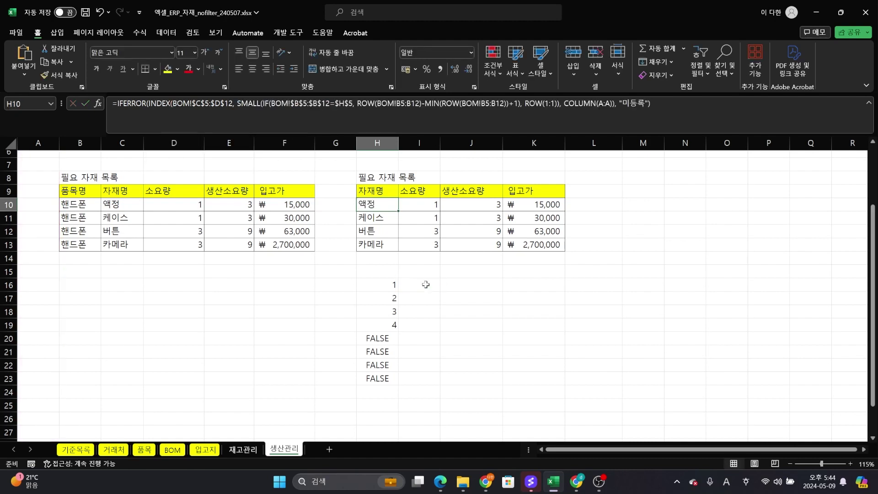
click(425, 285)
key(ctrl+v)
key(Return)
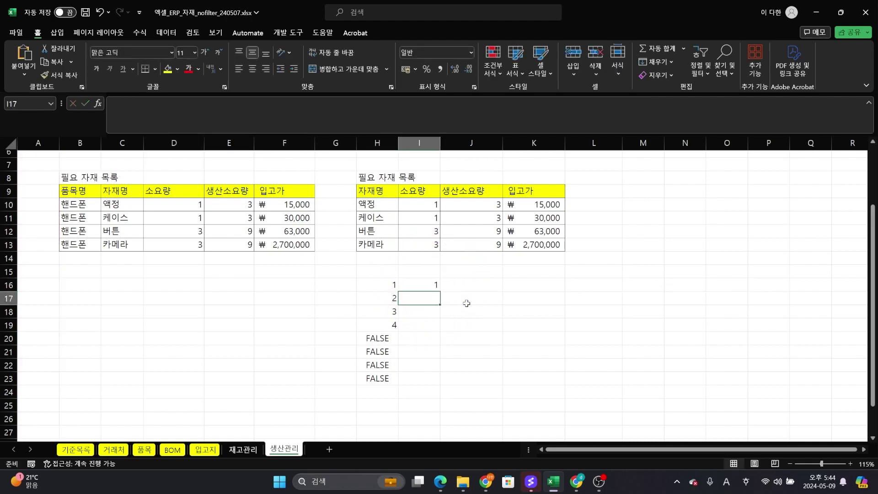
- Fill the SMALL formula from I16 down to I23
key(Up)
drag(440, 291, 438, 383)
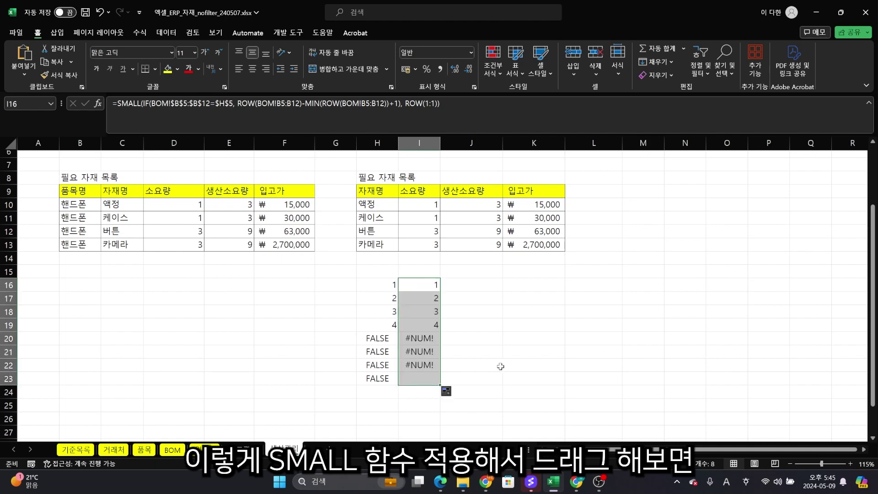
click(547, 315)
click(424, 285)
click(500, 311)
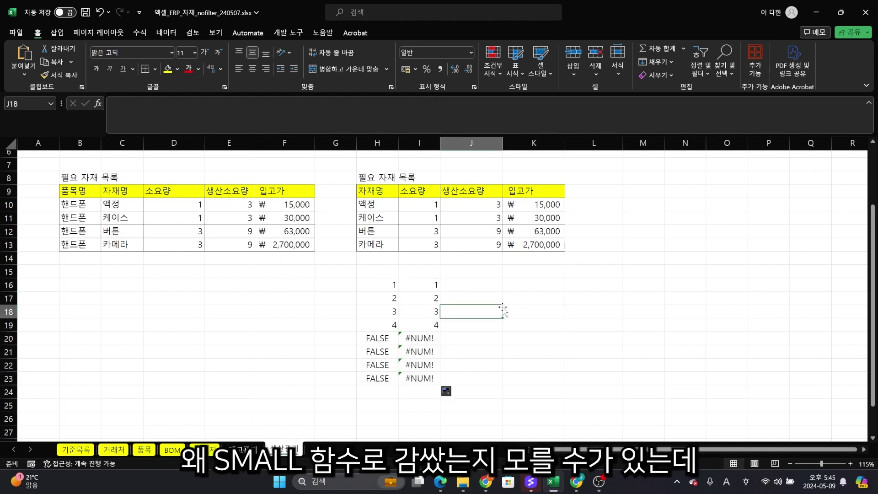
- Compare the IF results in H16:H23 with the SMALL formula in I16 and its nested use in H10
click(388, 290)
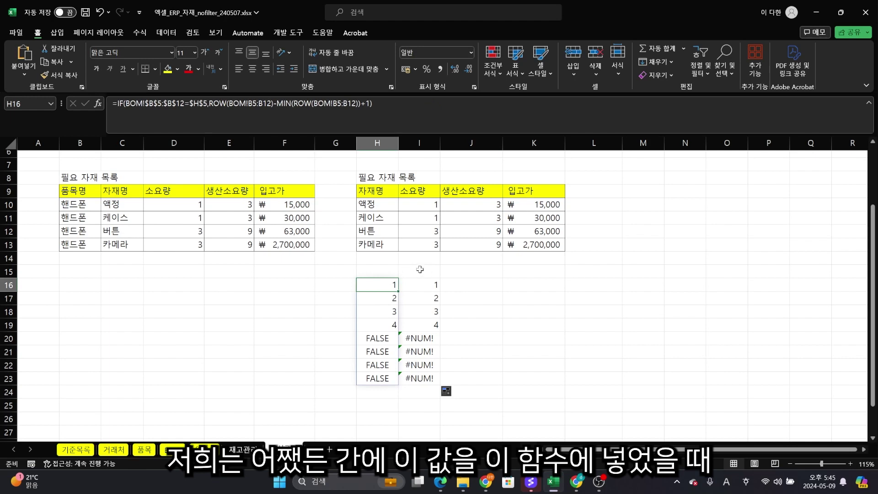
click(388, 204)
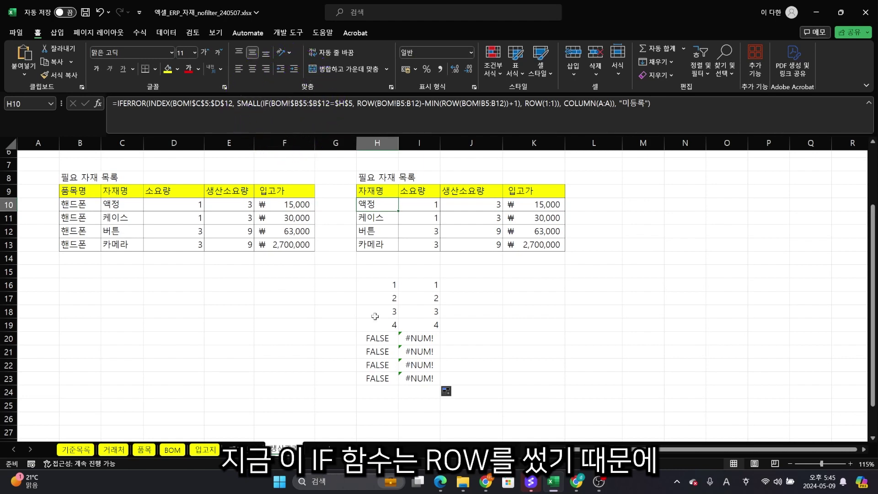
click(368, 103)
drag(393, 285, 389, 378)
drag(374, 210, 377, 262)
click(477, 301)
click(437, 284)
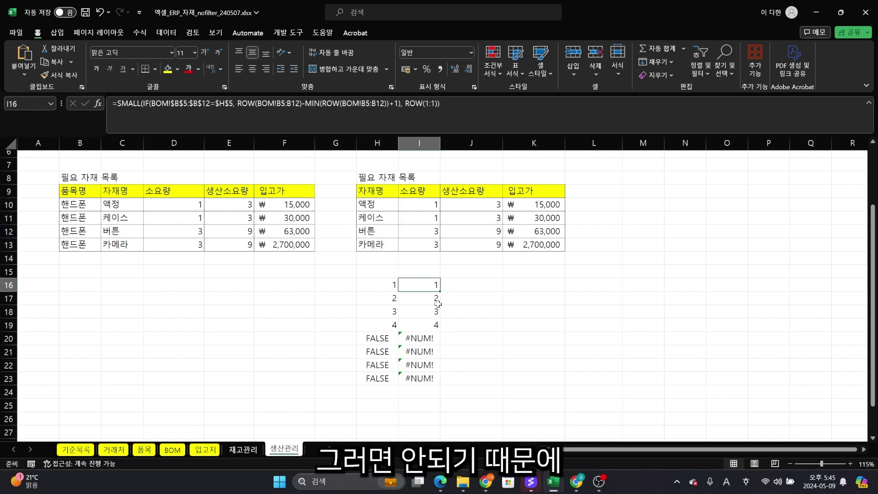
mouse_move(435, 291)
mouse_down()
mouse_move(439, 320)
mouse_move(427, 292)
mouse_up()
click(472, 269)
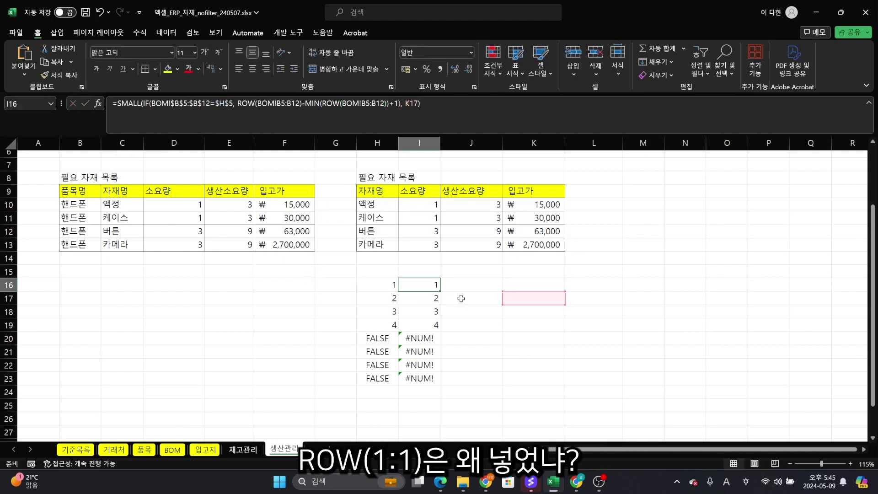
- Try 1 instead of ROW(1:1) as the last SMALL argument in I16 and fill the formula down to I19
drag(405, 105, 438, 105)
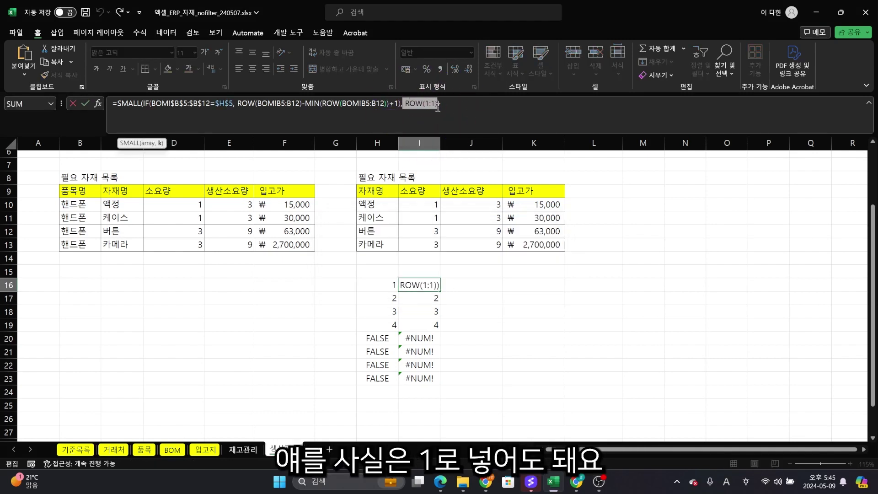
key(BackSpace)
text(1)
key(ctrl+Return)
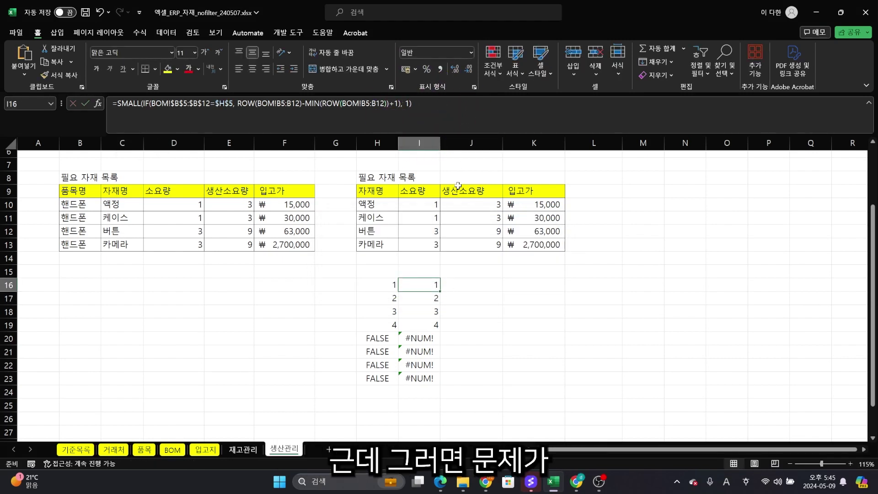
drag(440, 296, 438, 327)
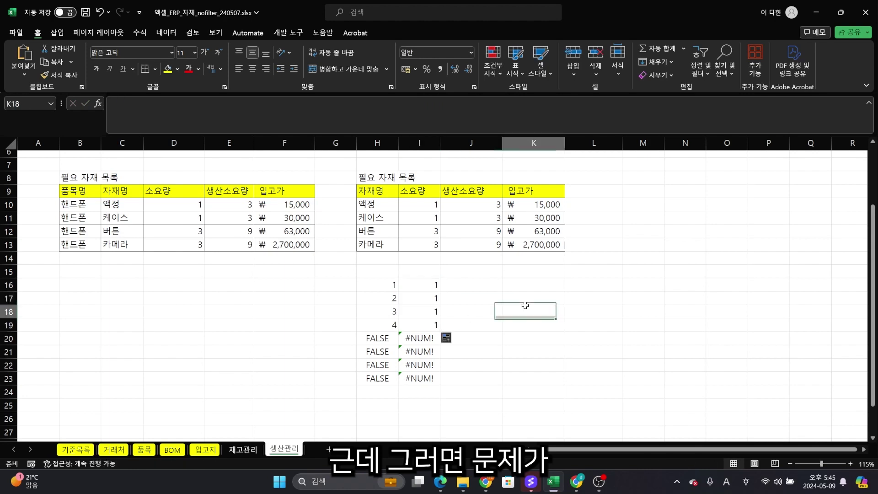
- Check the SMALL formulas in I16:I19 that use the constant 1 as their last argument
click(425, 298)
click(427, 328)
click(431, 298)
click(432, 287)
click(434, 311)
drag(440, 318, 439, 325)
click(434, 274)
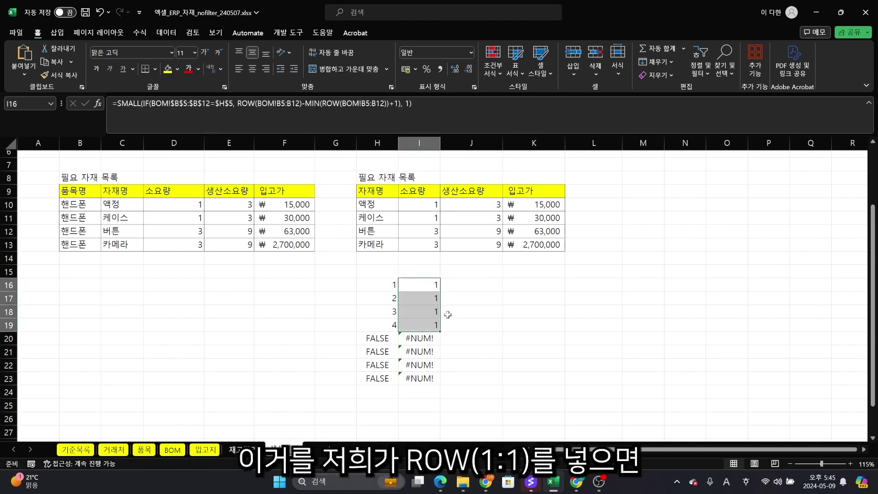
- Restore ROW(1:1) as the last SMALL argument in I16 and the matching row references down to I19
key(ctrl+Return)
click(435, 298)
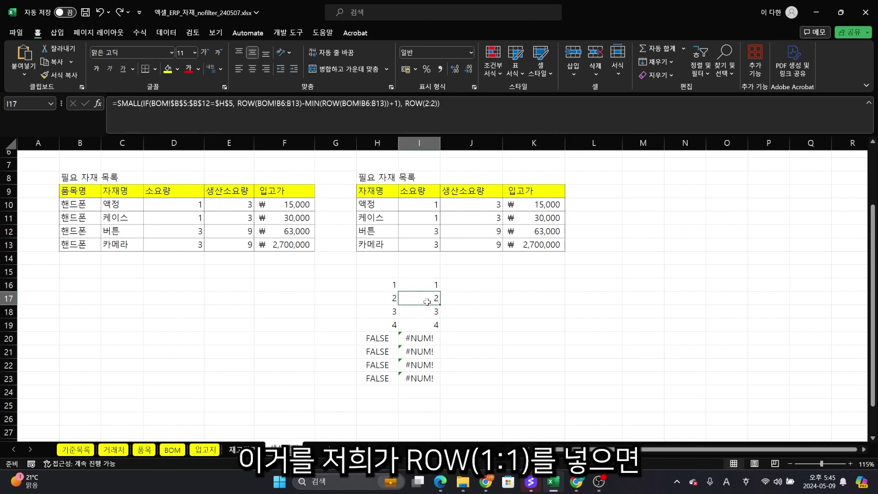
drag(442, 303, 439, 285)
- Examine how the ROW(1:1) argument changes in the SMALL formulas from I16 to I19, discarding any edit
click(437, 283)
click(425, 105)
key(Escape)
drag(430, 285, 435, 324)
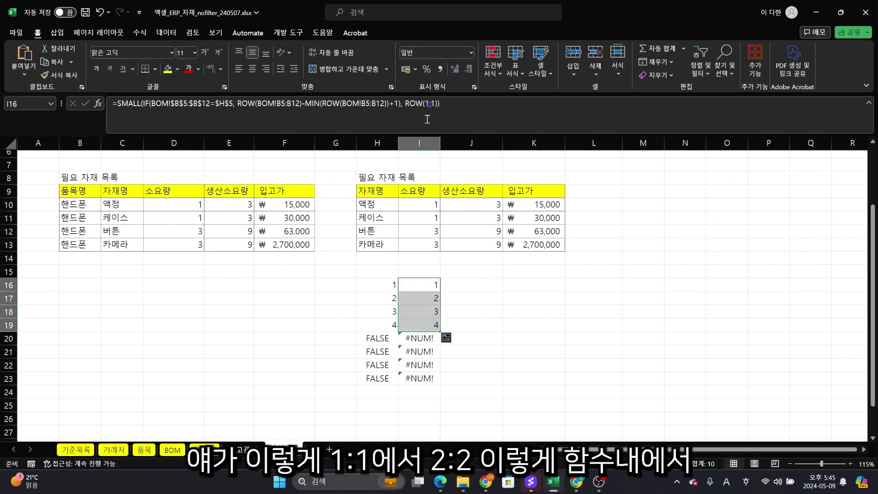
click(429, 298)
click(427, 311)
click(425, 326)
drag(430, 284, 428, 328)
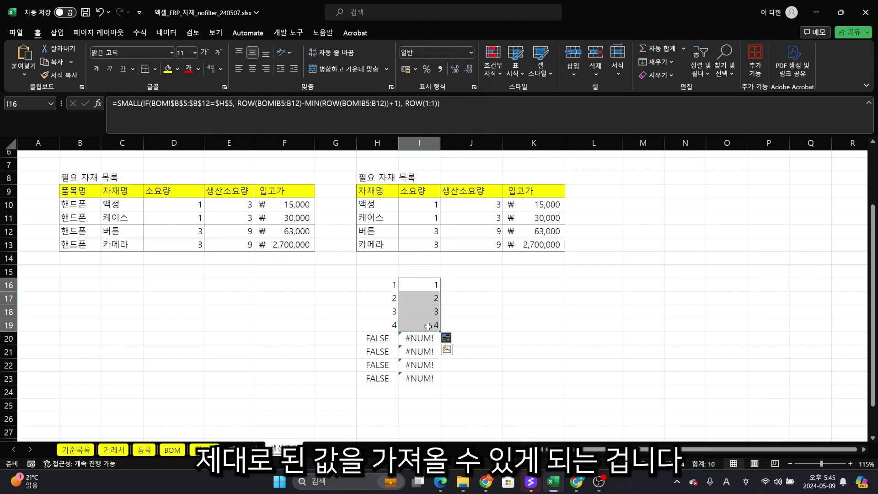
- Copy the INDEX(…, SMALL(…), COLUMN(A:A)) part from inside the IFERROR formula in H10, leaving H10 unchanged
click(394, 289)
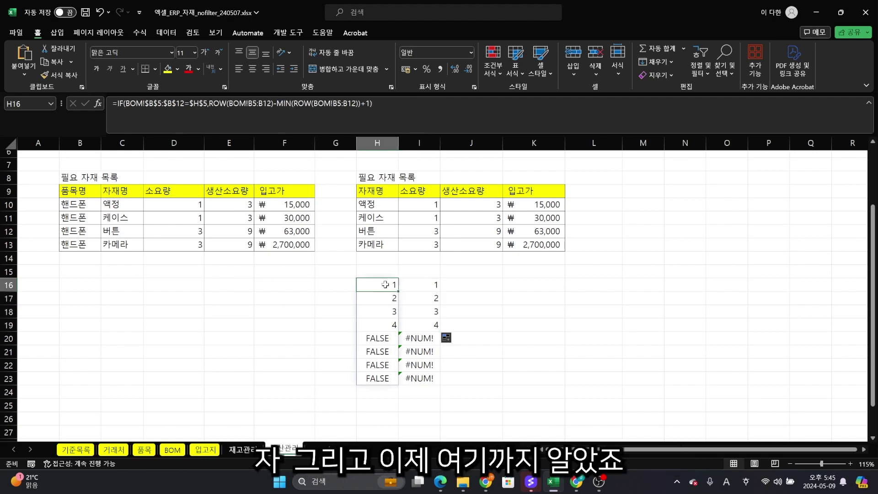
click(373, 201)
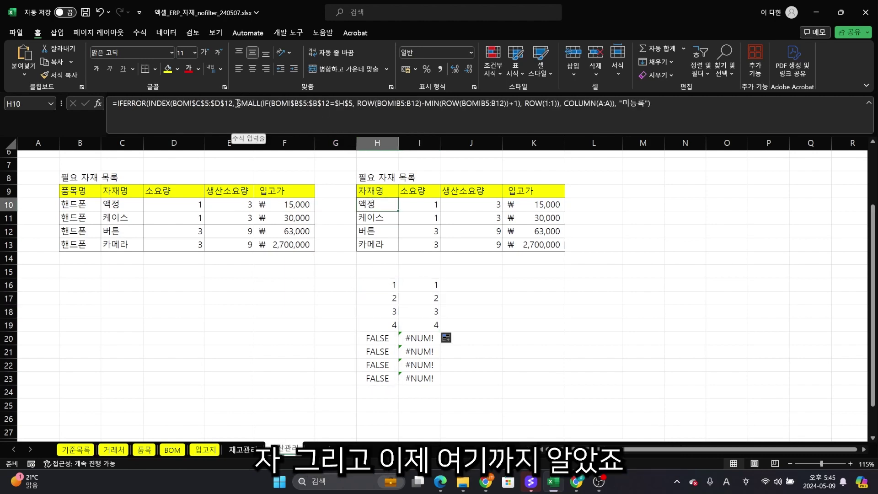
drag(237, 103, 505, 104)
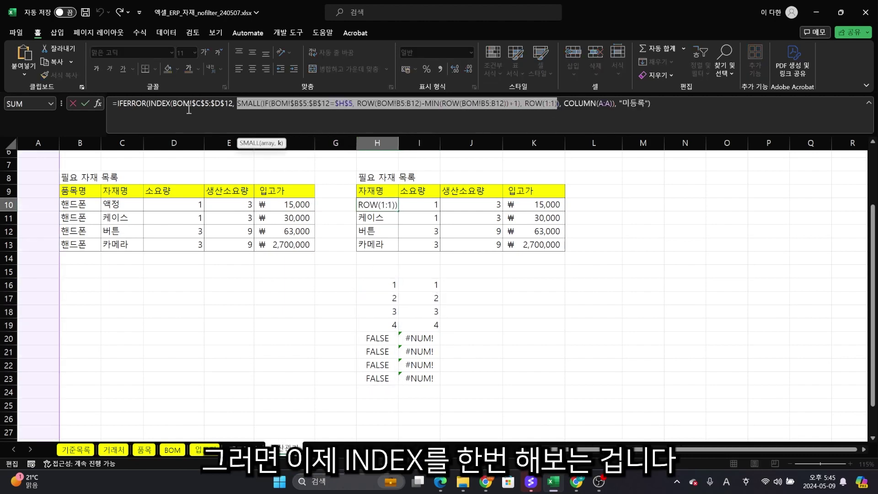
click(190, 104)
drag(150, 103, 319, 102)
click(215, 118)
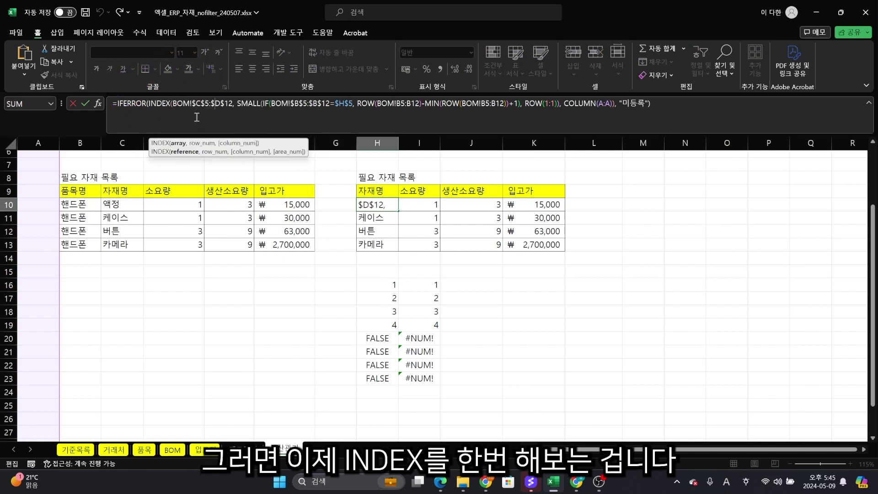
drag(149, 103, 615, 108)
key(ctrl+c)
key(Escape)
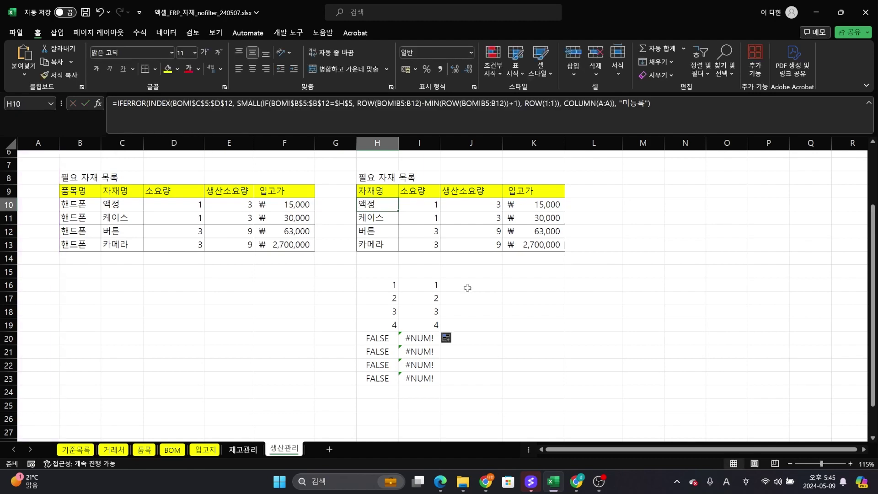
- Enter the copied INDEX part in J16 as a standalone formula and compare it with H10
click(467, 286)
text(=)
key(ctrl+v)
key(Return)
click(467, 285)
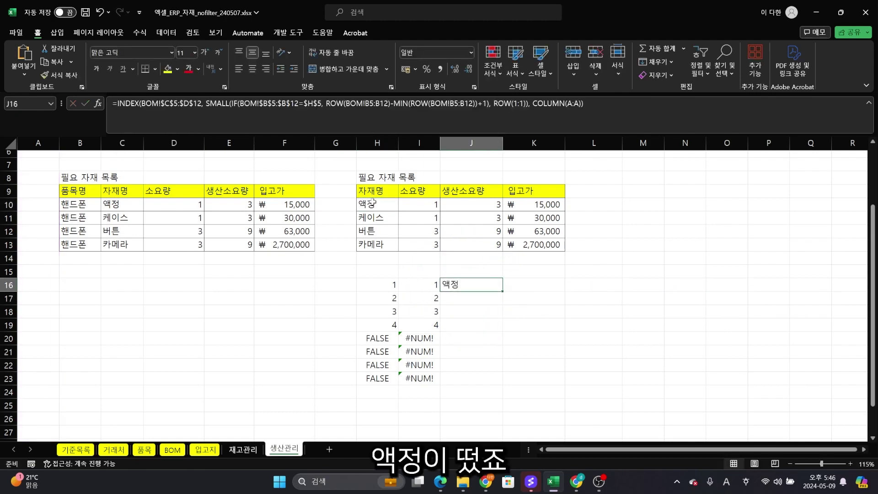
click(385, 206)
click(476, 286)
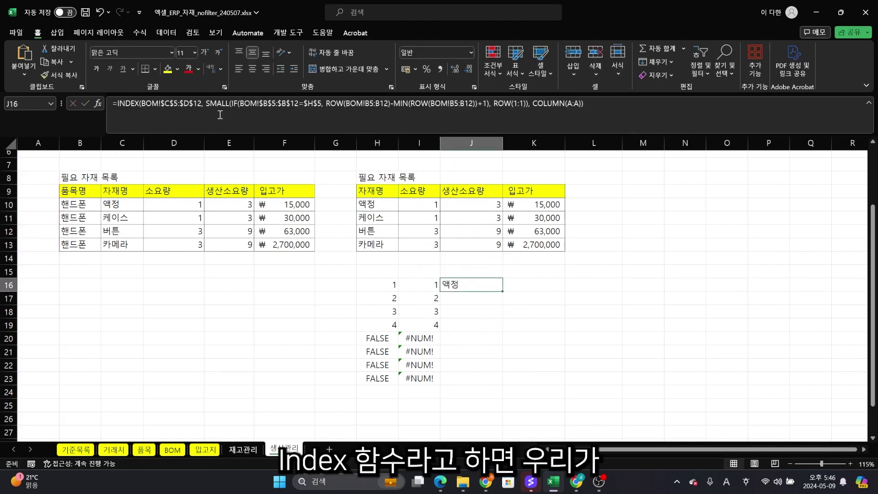
- Examine the INDEX array range BOM!$C$5:$D$12 in J16 and locate it on the BOM sheet
drag(141, 104, 202, 104)
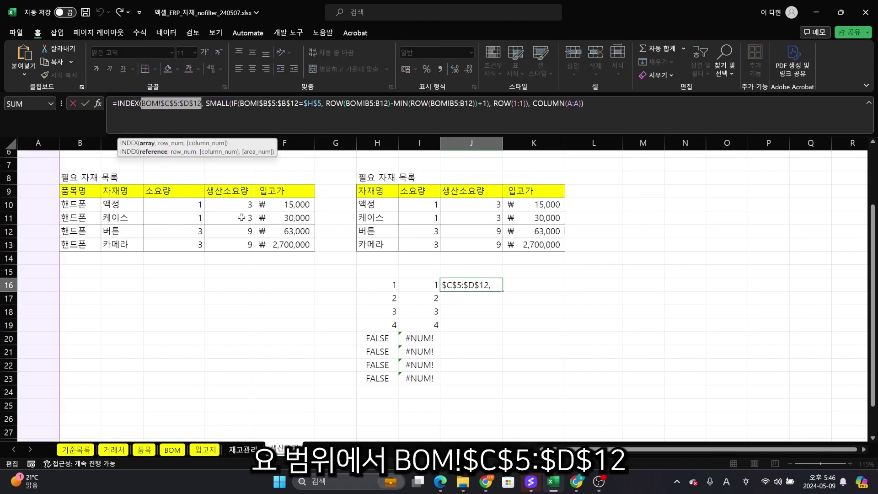
key(Escape)
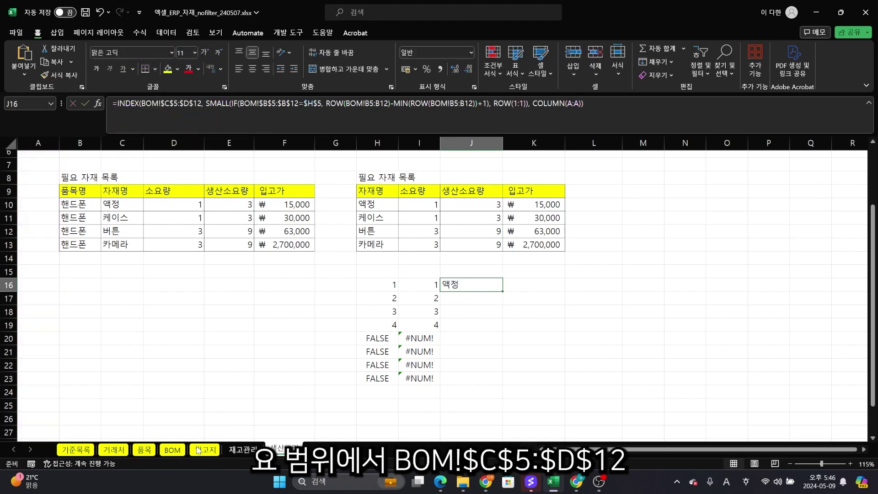
click(172, 449)
drag(155, 243, 219, 367)
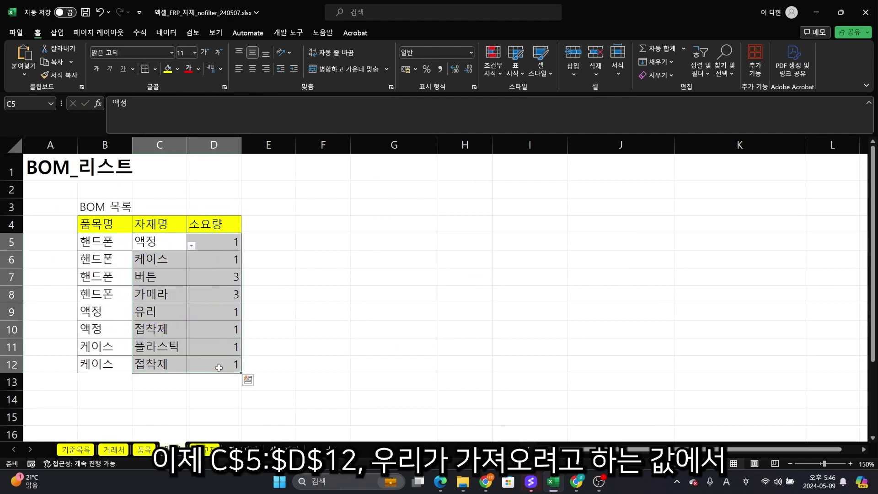
click(284, 449)
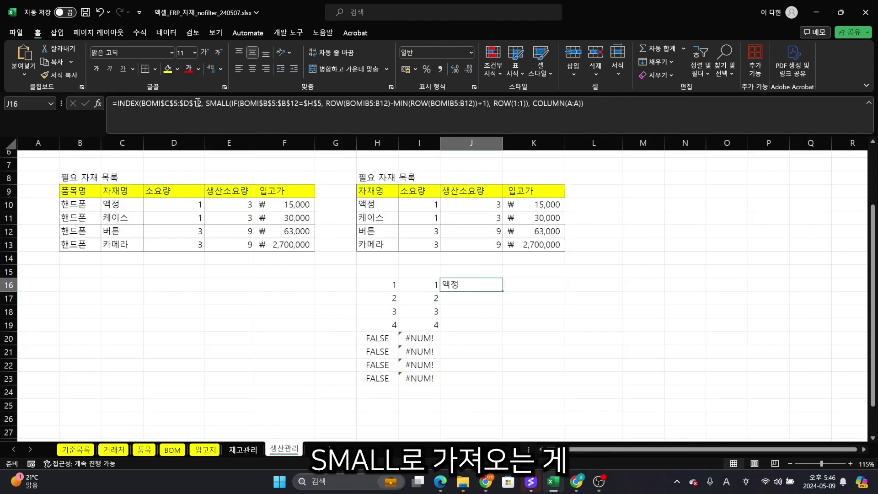
- Examine the SMALL row argument and the COLUMN(A:A) column argument of the INDEX formula in J16, discarding any edit
click(202, 104)
drag(206, 104, 529, 104)
key(Escape)
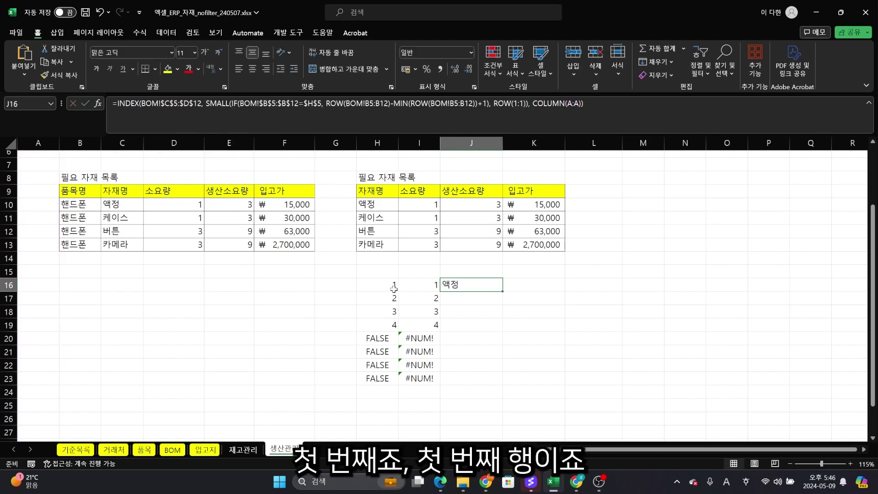
click(418, 284)
click(384, 284)
click(490, 284)
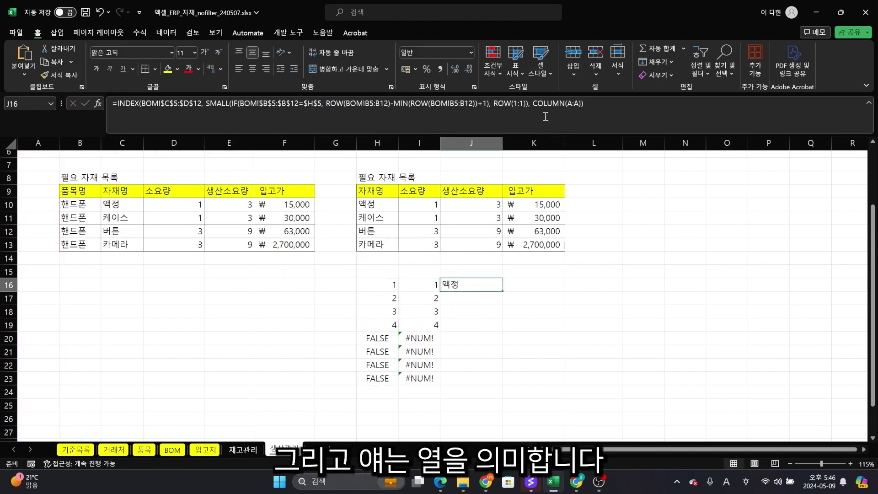
drag(533, 104, 584, 104)
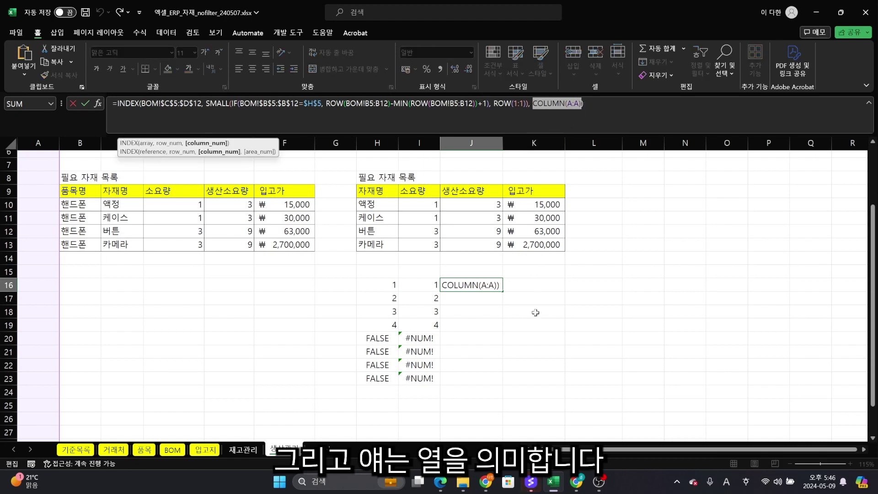
key(Escape)
- Fill the INDEX formula from J16 across to K16 and down to row 19, checking the COLUMN(B:B) argument
drag(499, 287, 541, 314)
click(567, 105)
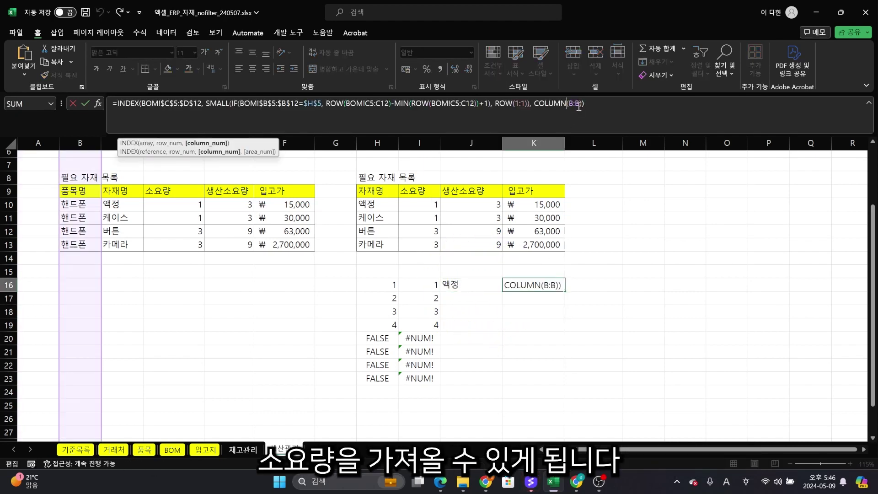
click(525, 337)
drag(470, 287, 566, 330)
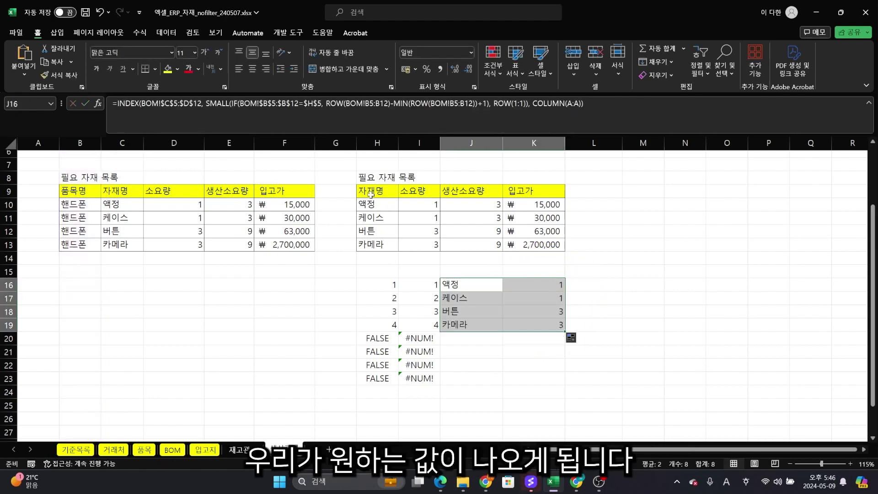
- Extend the INDEX formulas in columns J and K down from row 19 to row 22
click(469, 337)
drag(461, 284, 565, 369)
click(534, 418)
drag(483, 327, 544, 366)
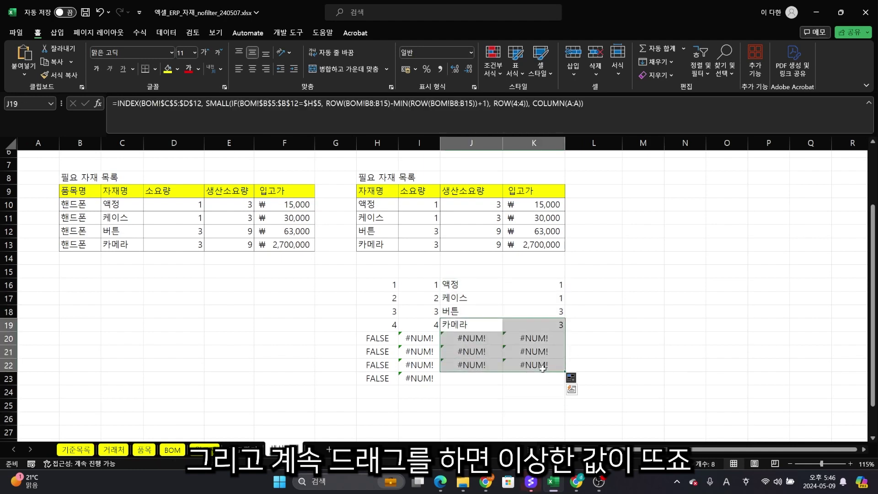
click(543, 366)
- Examine the IFERROR wrapper and its "미등록" fallback value in the H10 formula
click(375, 206)
double_click(144, 104)
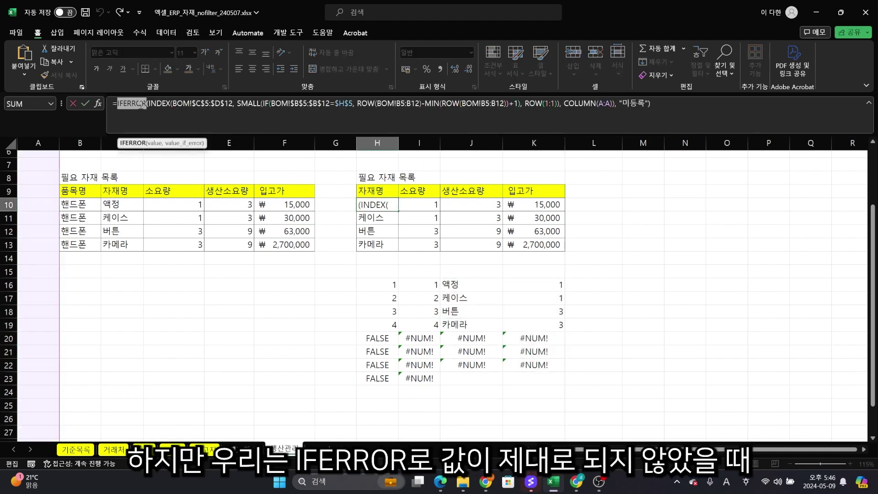
click(628, 103)
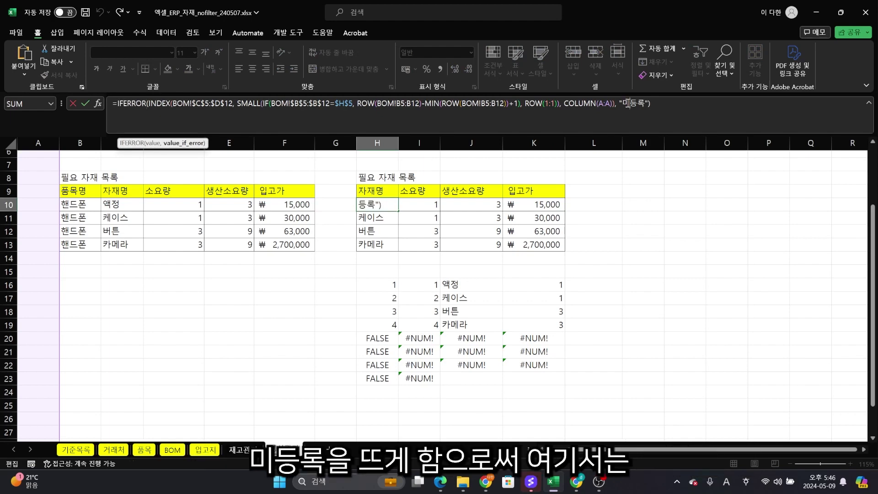
click(685, 246)
- Switch the product in H5 among 카메라, 버튼, 액정 and 케이스 to test the INDEX-based required-materials list
scroll(676, 245, up, 2)
click(378, 217)
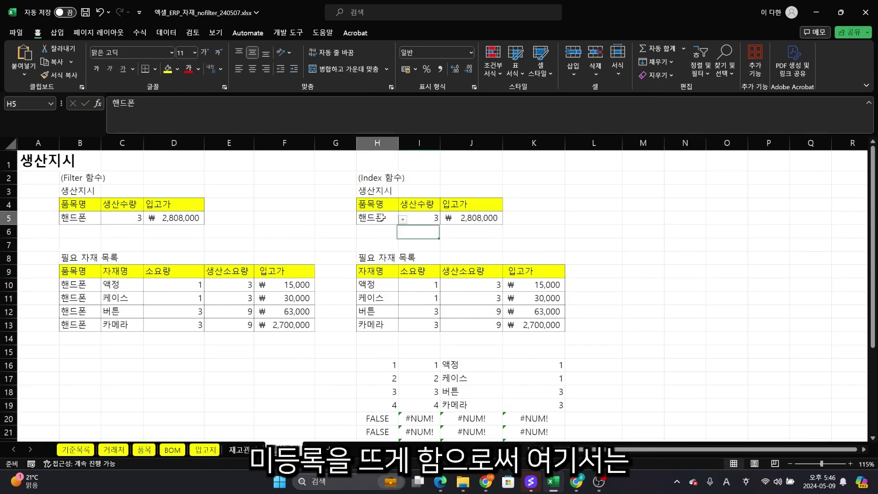
click(402, 220)
click(387, 277)
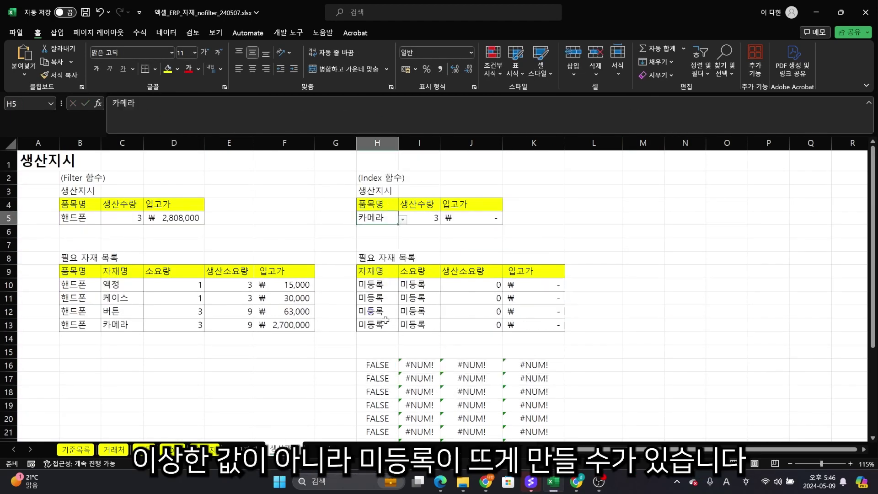
click(403, 219)
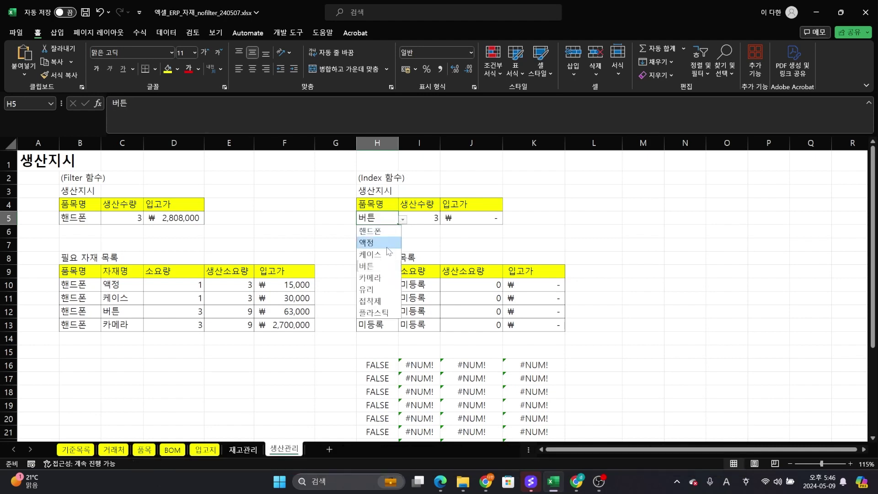
click(371, 242)
click(402, 221)
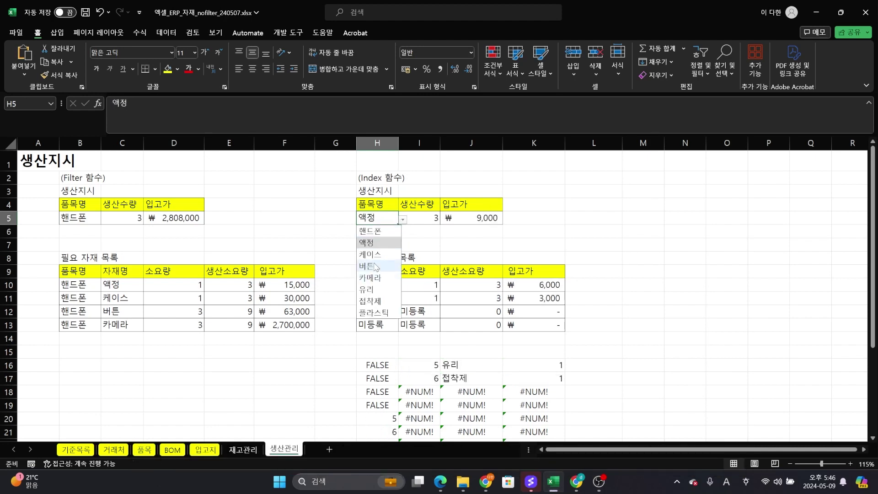
click(371, 266)
click(403, 216)
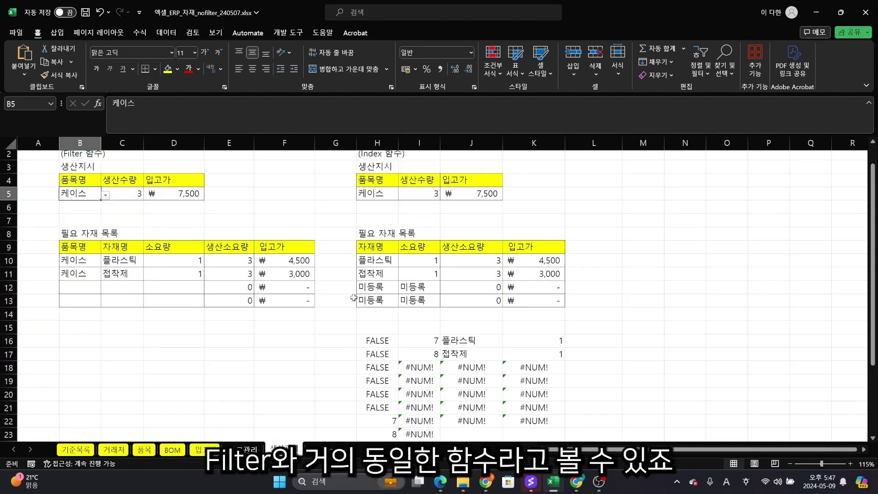
- Check the IFERROR formulas in the 생산소요량 column of the INDEX-based materials list
scroll(353, 297, up, 1)
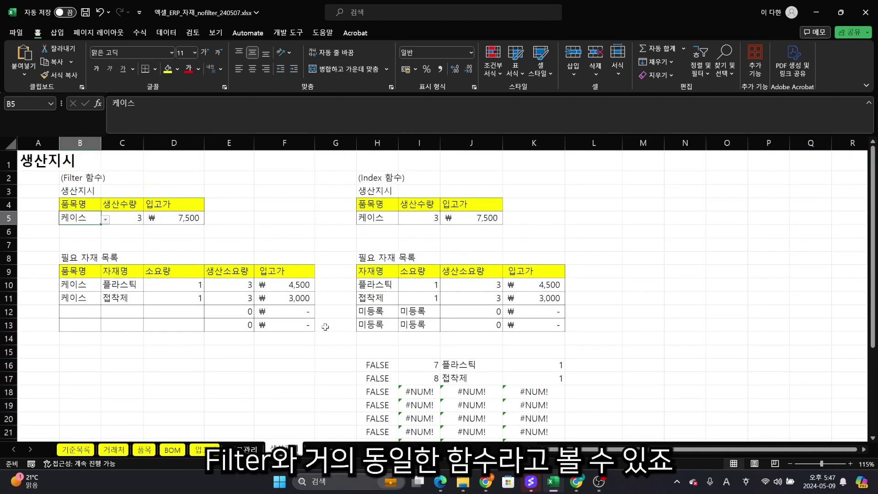
click(489, 312)
click(410, 313)
click(490, 312)
click(486, 295)
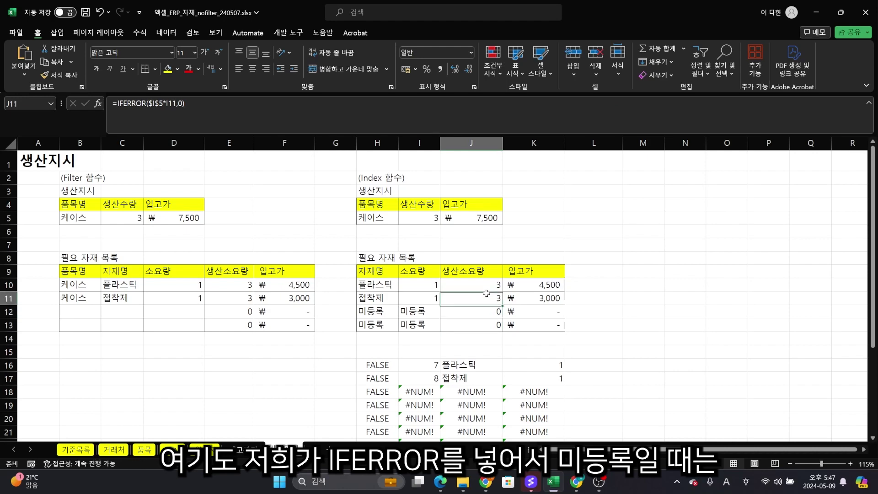
- Delete the broken-out helper formulas in H15:K23 below the INDEX-based materials list
scroll(493, 320, down, 2)
drag(372, 271, 535, 383)
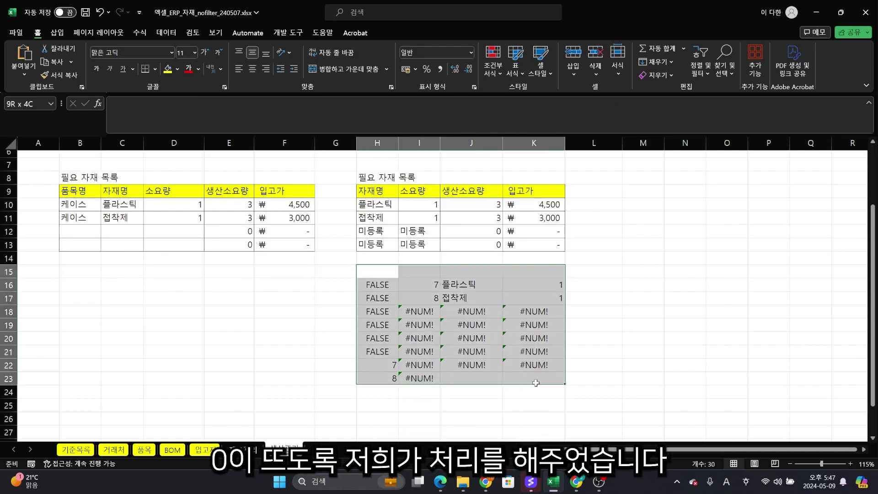
key(Delete)
scroll(525, 375, up, 2)
click(377, 295)
click(377, 285)
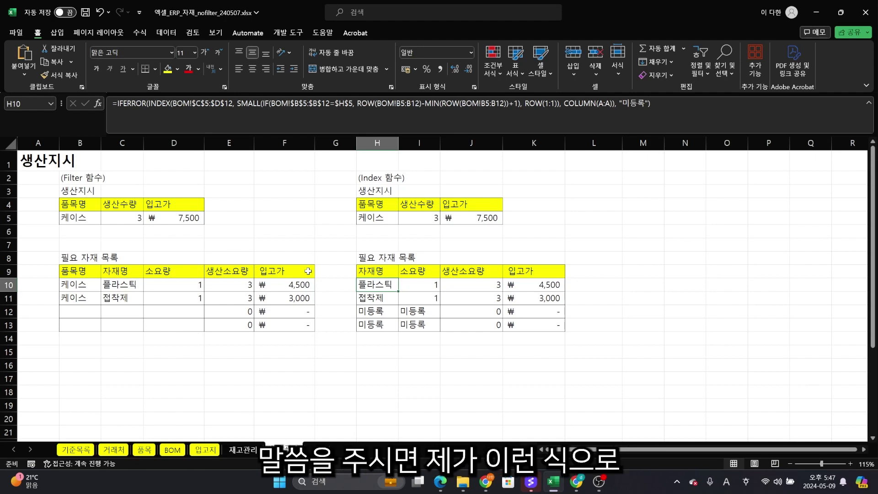
- Set the product to 핸드폰 in both H5 of the INDEX section and B5 of the FILTER section
click(372, 179)
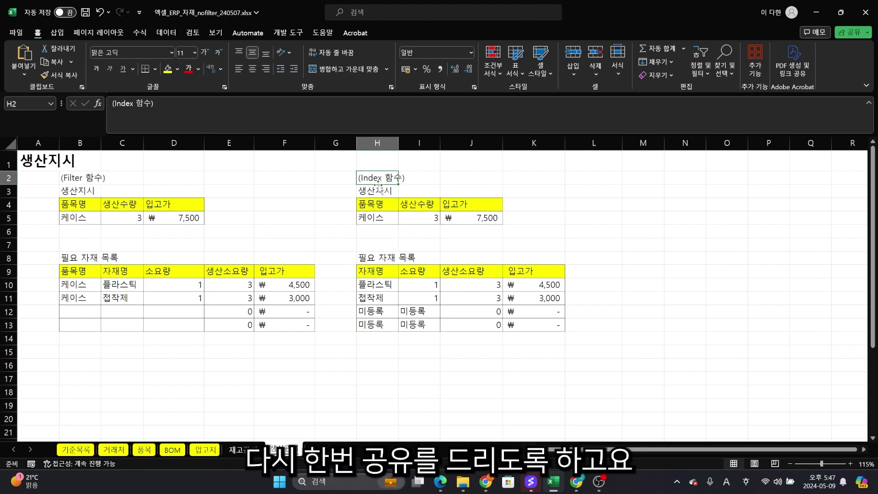
click(381, 218)
click(403, 220)
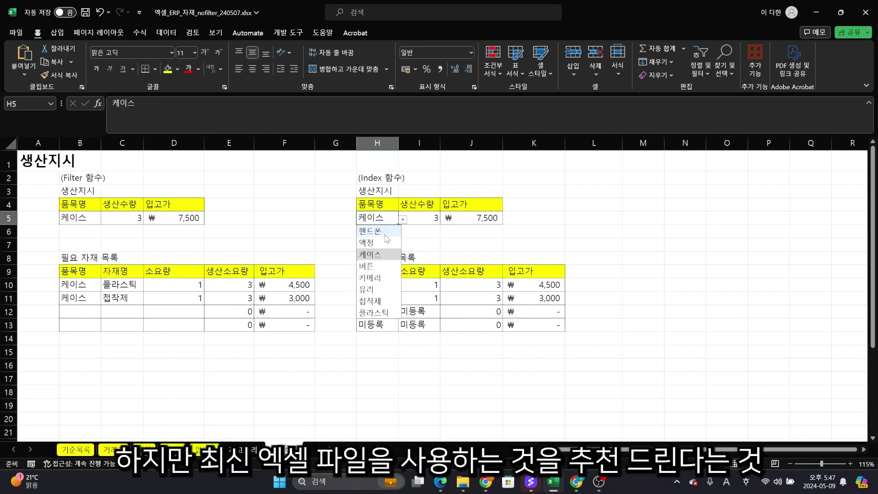
click(386, 241)
click(402, 220)
click(370, 231)
click(92, 222)
click(106, 219)
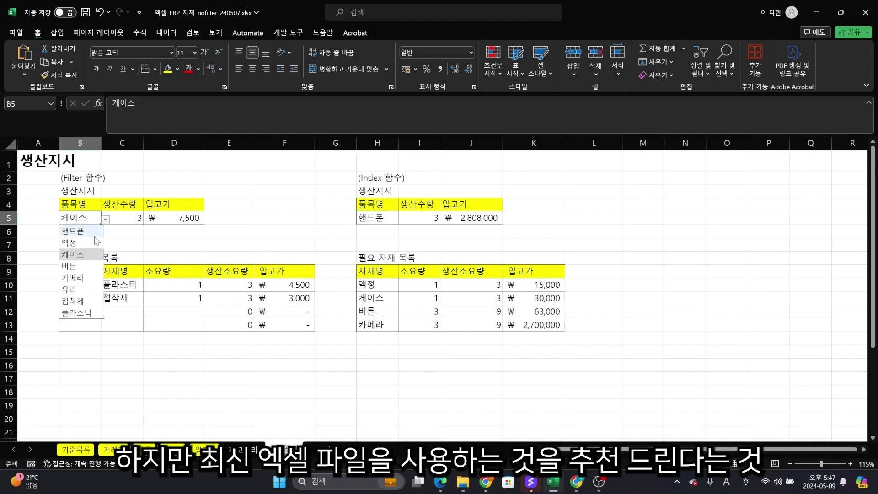
click(80, 231)
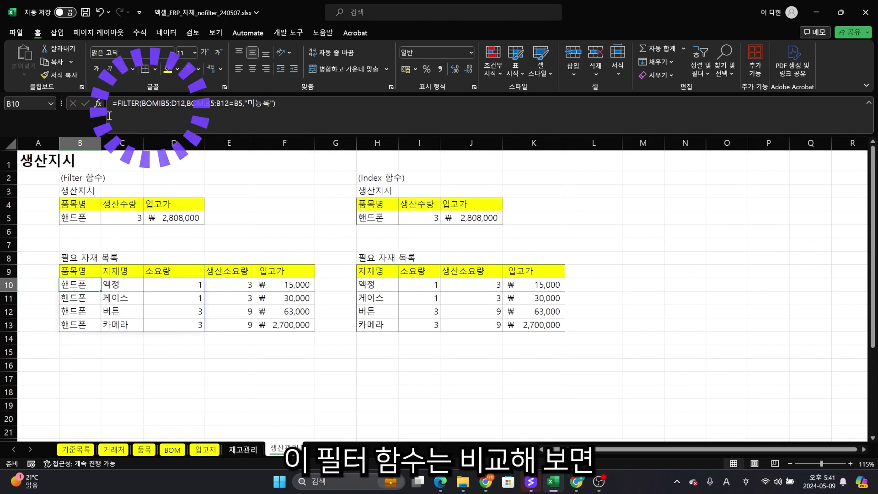
- Review the complete IFERROR/INDEX formula in H10 against the FILTER formula in B10, discarding any edit
click(371, 286)
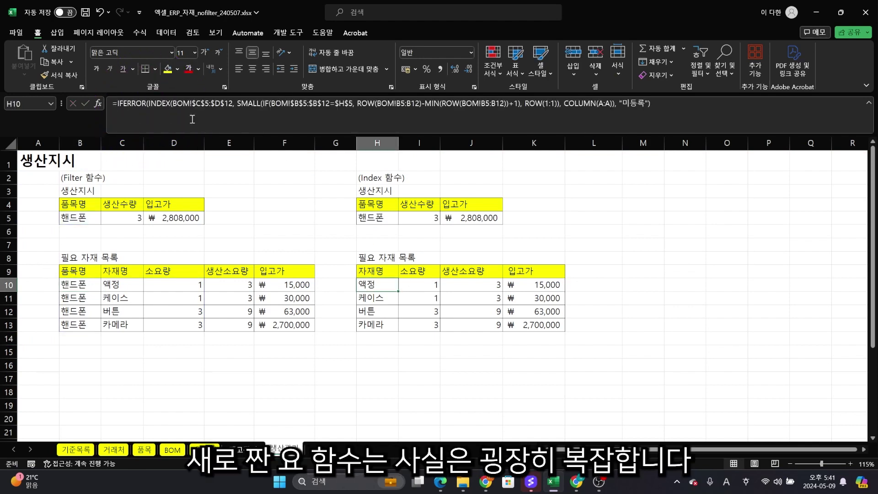
drag(118, 103, 650, 104)
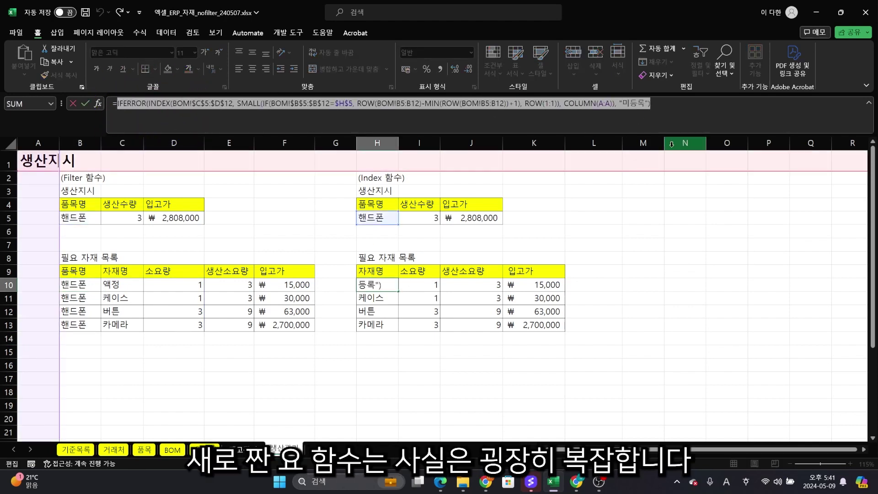
key(Escape)
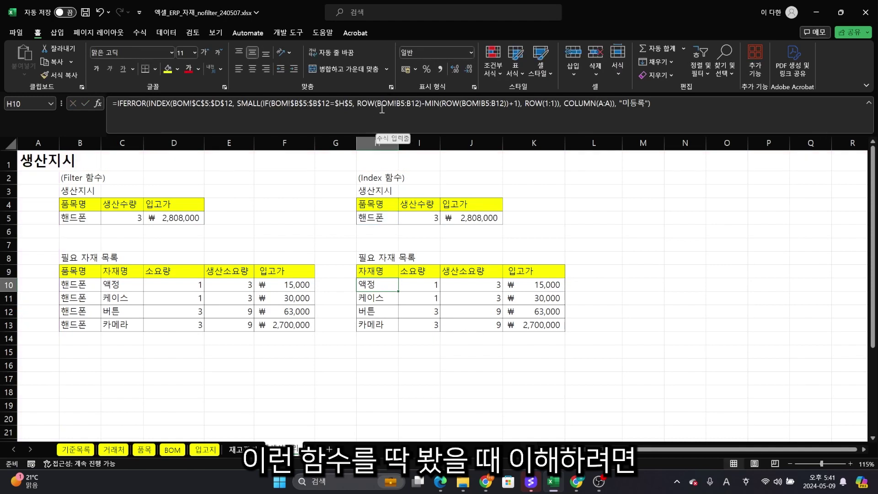